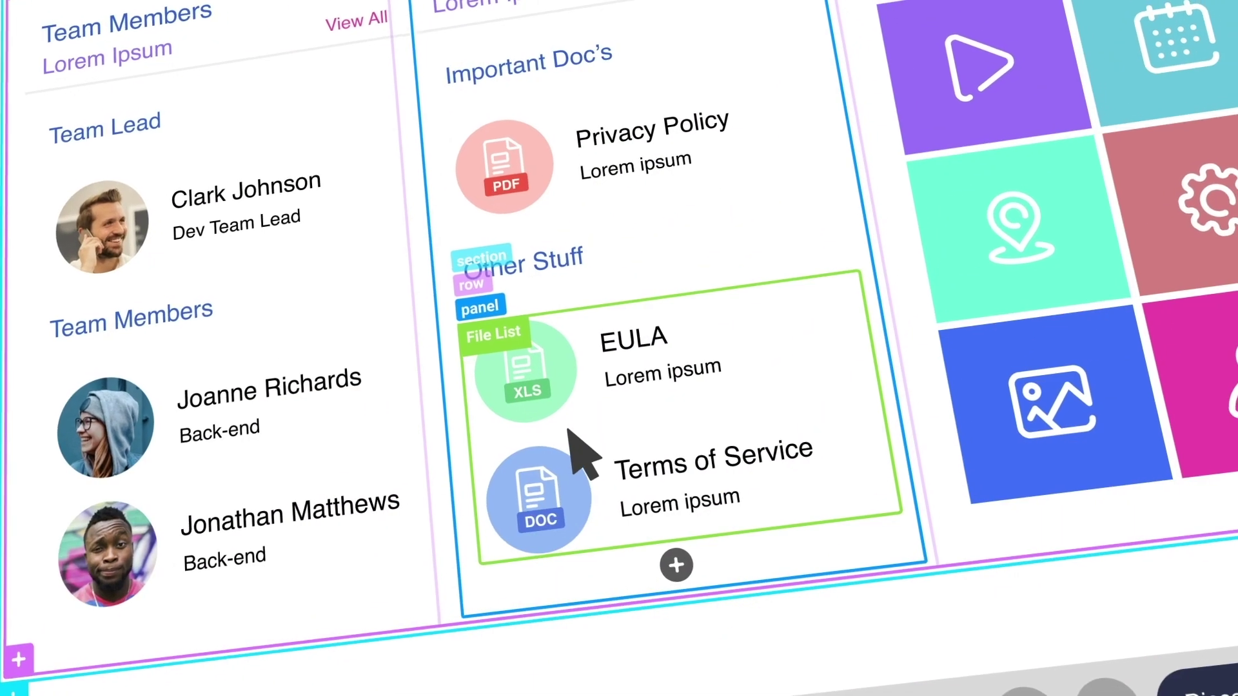
Copy the File List block and retitle the Team Members heading 'Our Heroes'.
{"action": "mouse_move", "coordinate": [498, 343]}
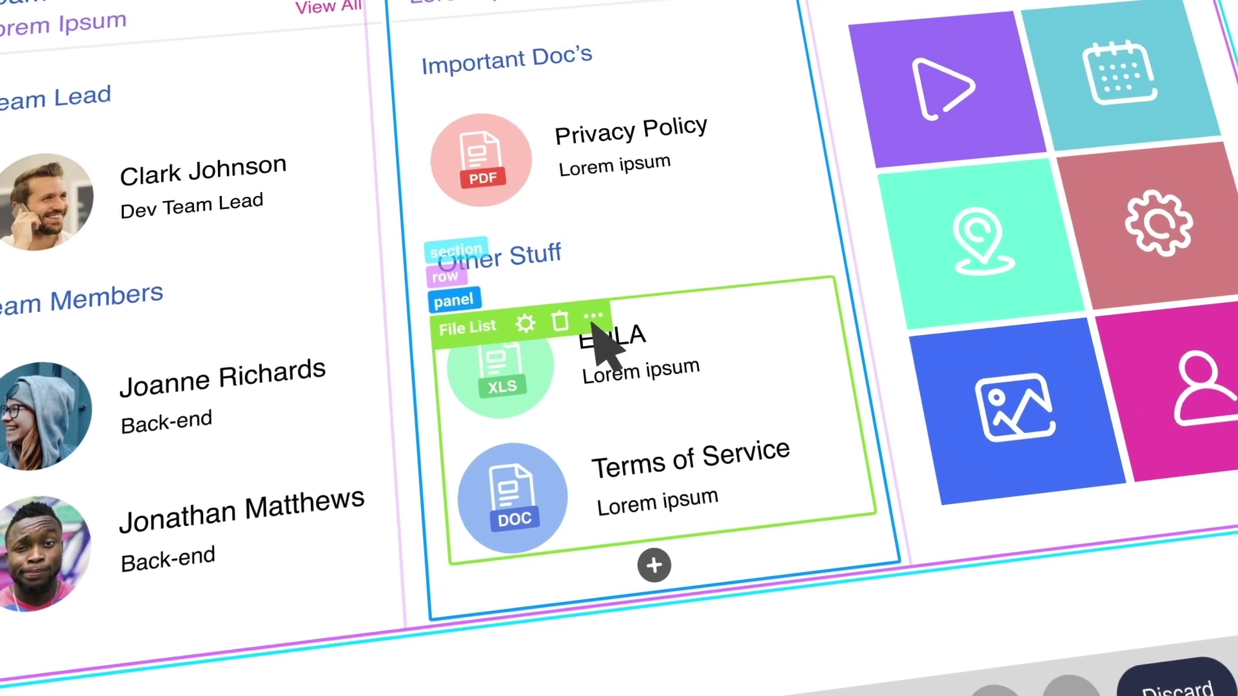
{"action": "left_click", "coordinate": [599, 317]}
{"action": "left_click", "coordinate": [635, 482]}
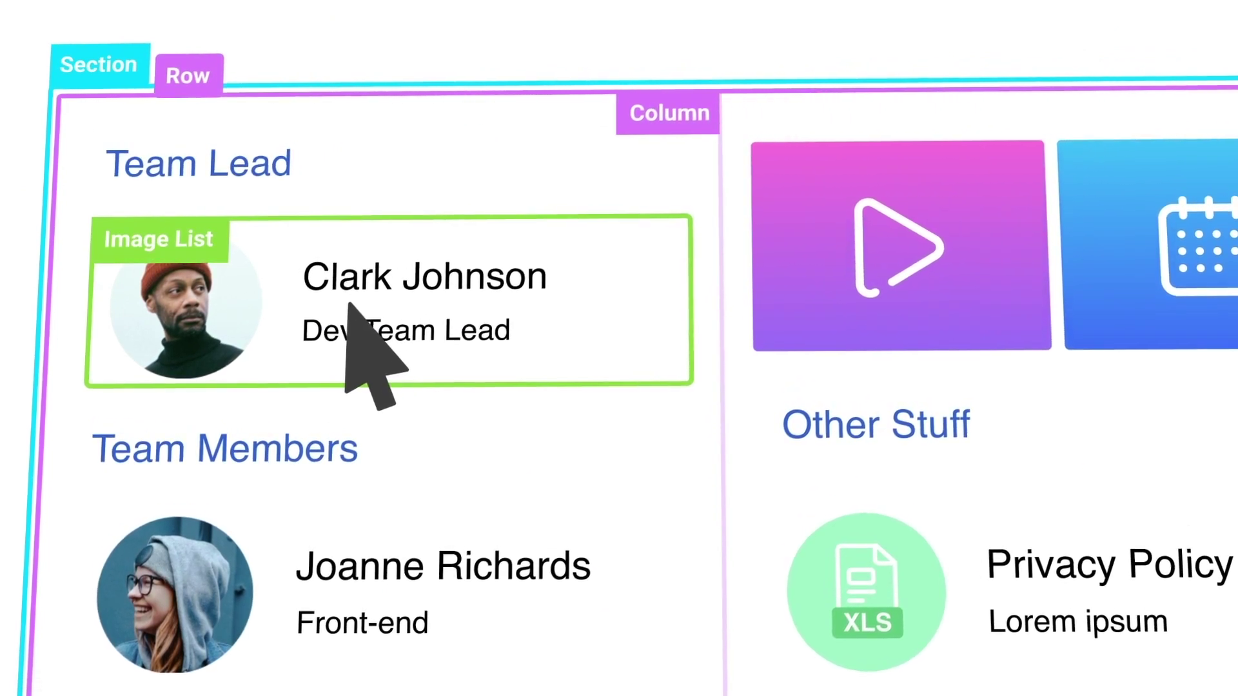
{"action": "double_click", "coordinate": [273, 470]}
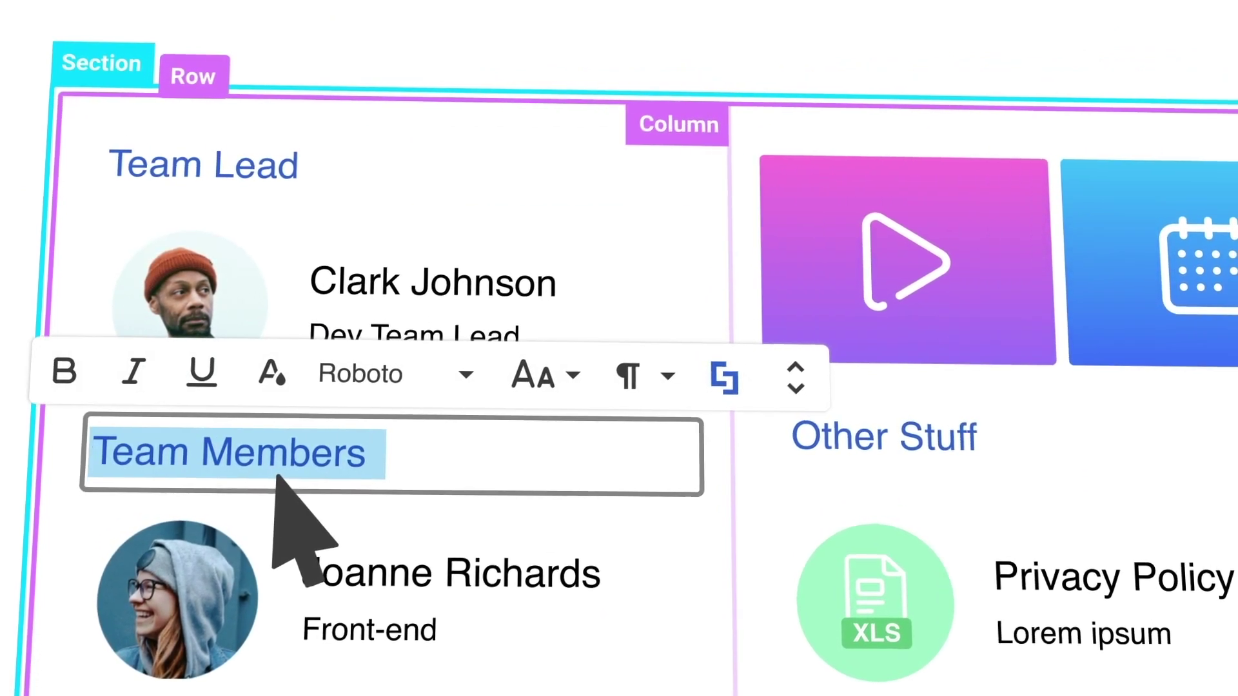
{"action": "type", "text": "Our Heroes"}
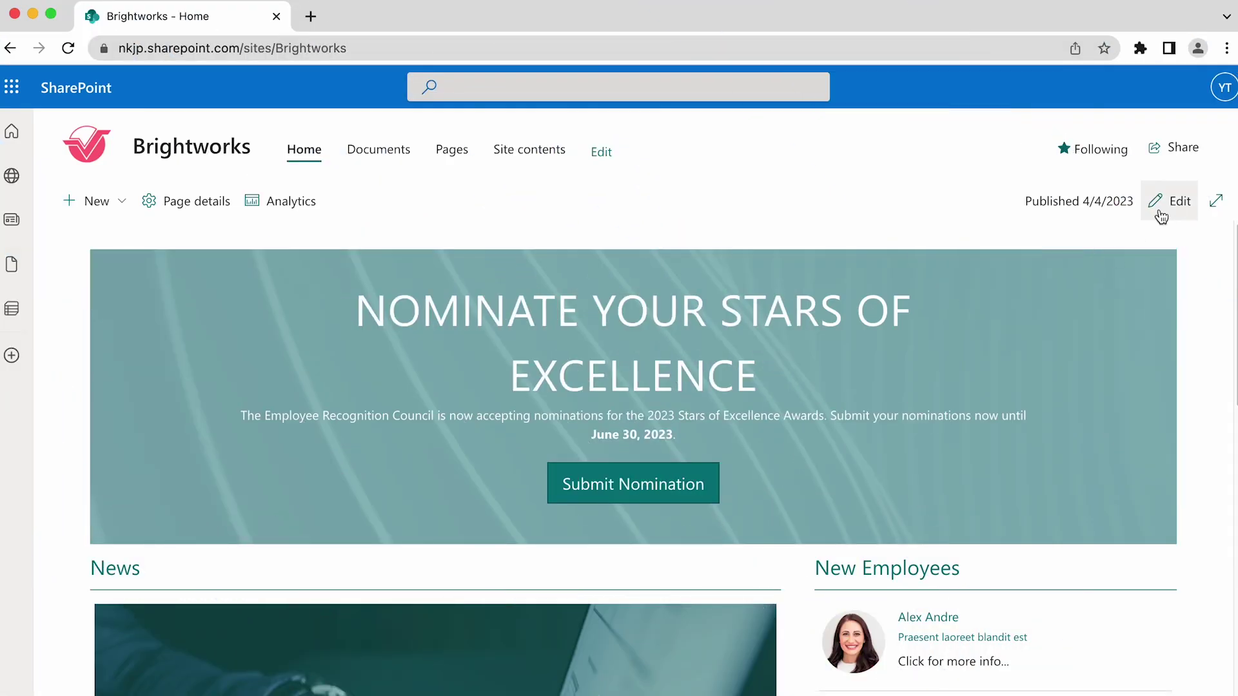
Open the page in ShortPoint Page Builder and add a new section below the Nominate banner.
{"action": "left_click", "coordinate": [1160, 205]}
{"action": "left_click", "coordinate": [130, 179]}
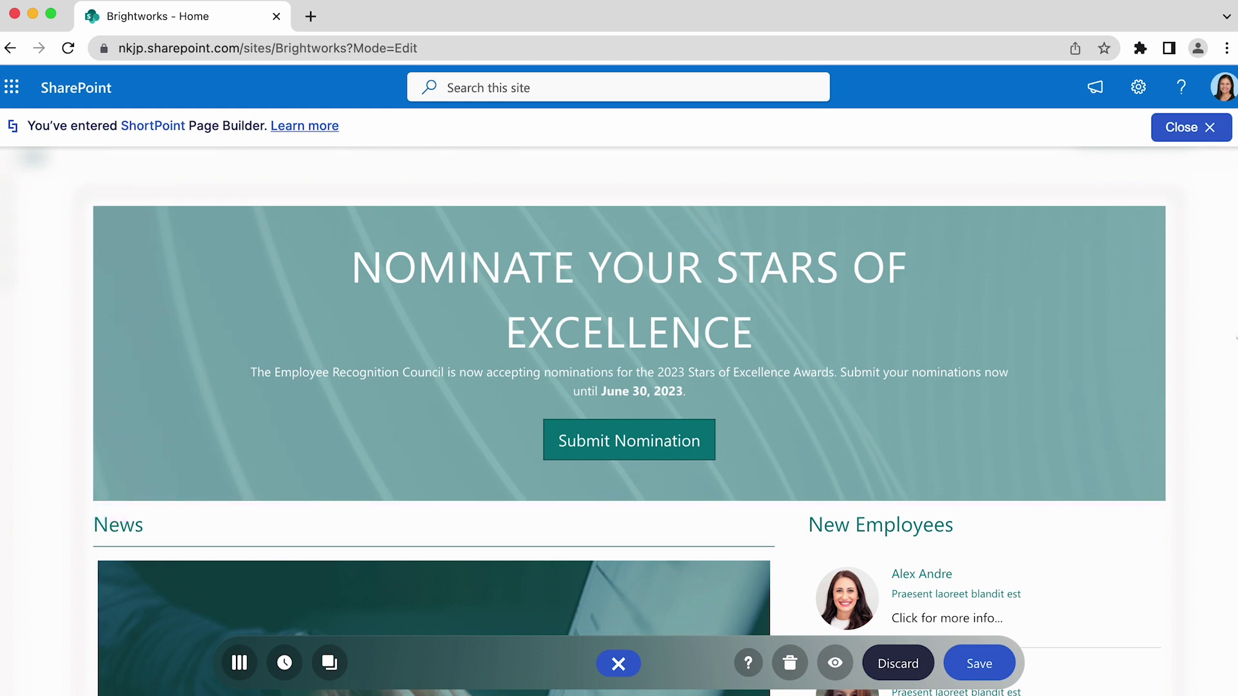
{"action": "scroll", "coordinate": [619, 419], "scroll_direction": "down", "scroll_amount": 1}
{"action": "scroll", "coordinate": [473, 510], "scroll_direction": "down", "scroll_amount": 5}
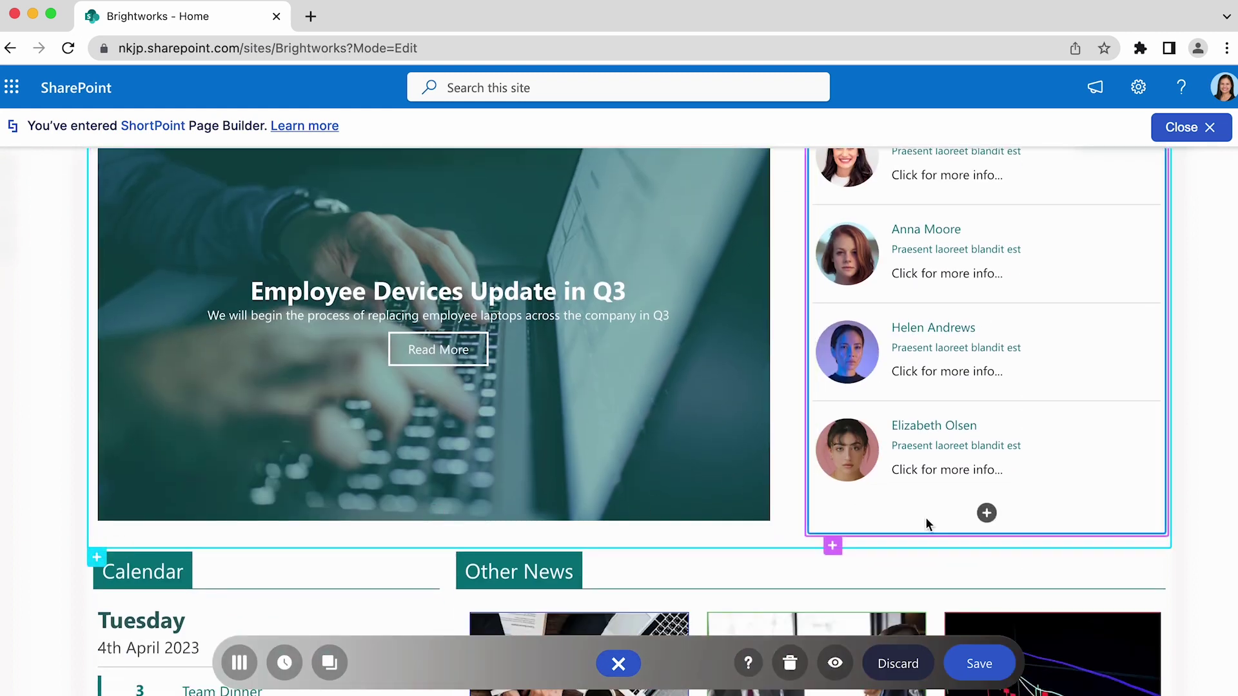
{"action": "scroll", "coordinate": [1210, 501], "scroll_direction": "up", "scroll_amount": 6}
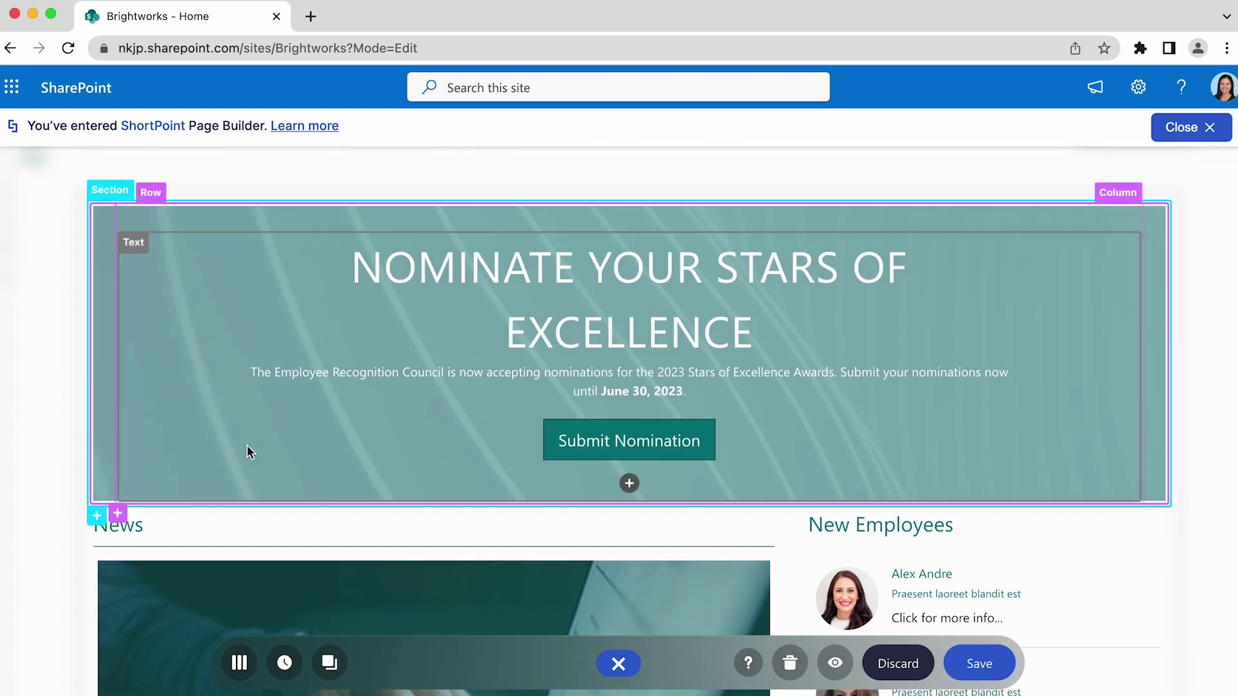
{"action": "left_click", "coordinate": [98, 517]}
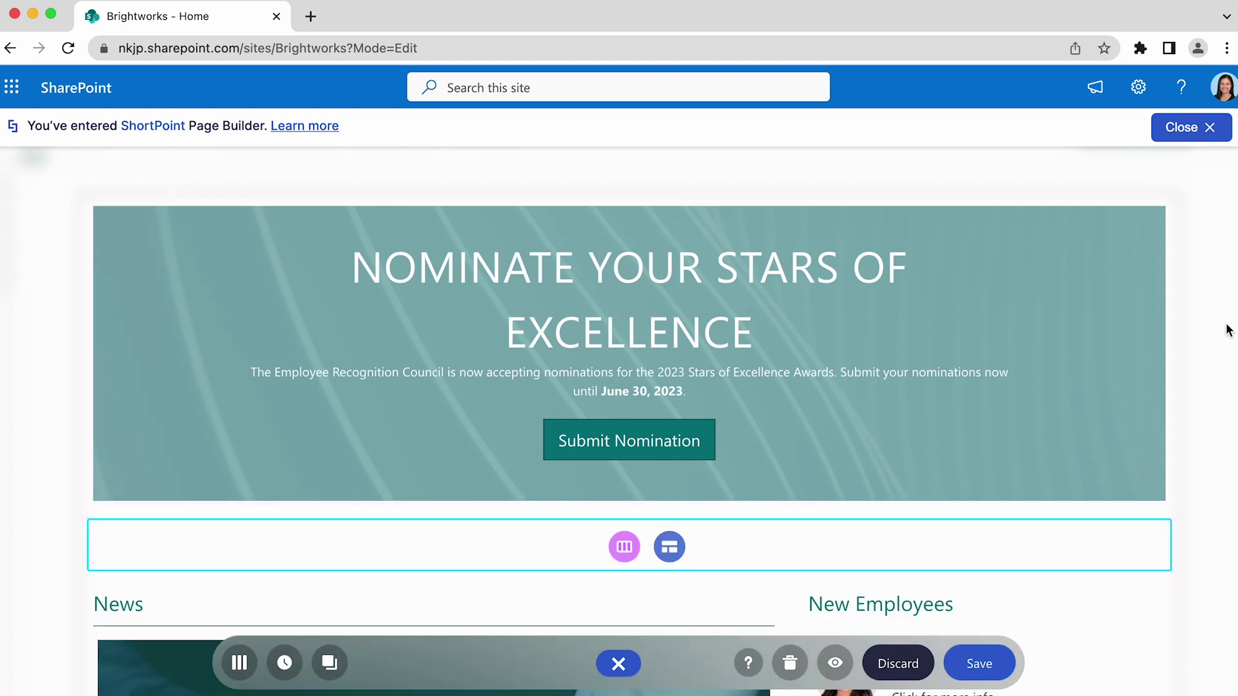
Give the new section a single full-width column layout.
{"action": "scroll", "coordinate": [619, 419], "scroll_direction": "down", "scroll_amount": 3}
{"action": "left_click", "coordinate": [624, 311]}
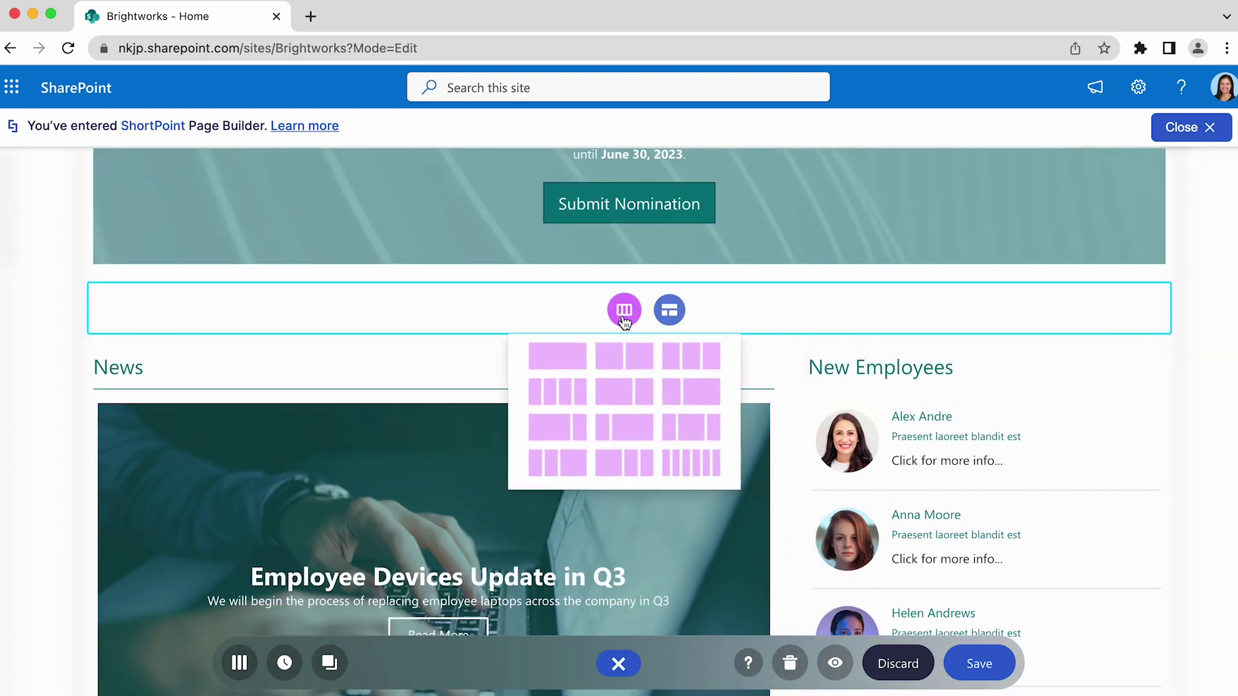
{"action": "left_click", "coordinate": [549, 368]}
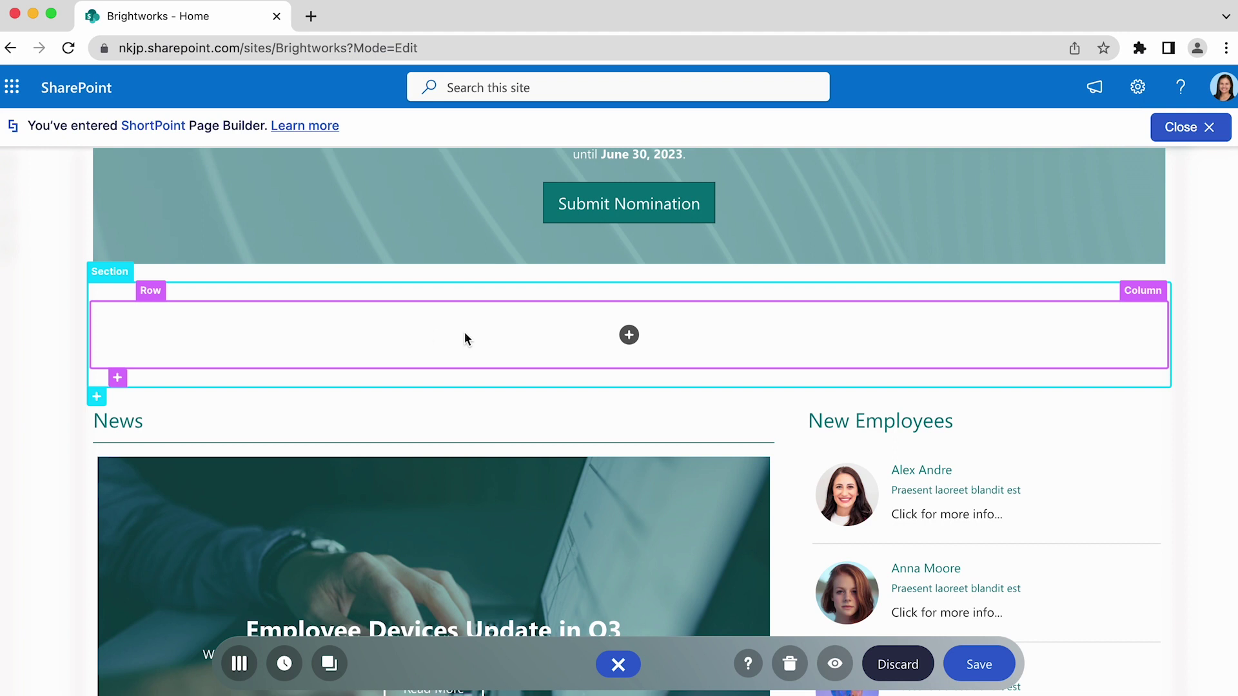
Search Insert an Element for 'Tiles' and insert the Tiles element into the empty row.
{"action": "left_click", "coordinate": [630, 336]}
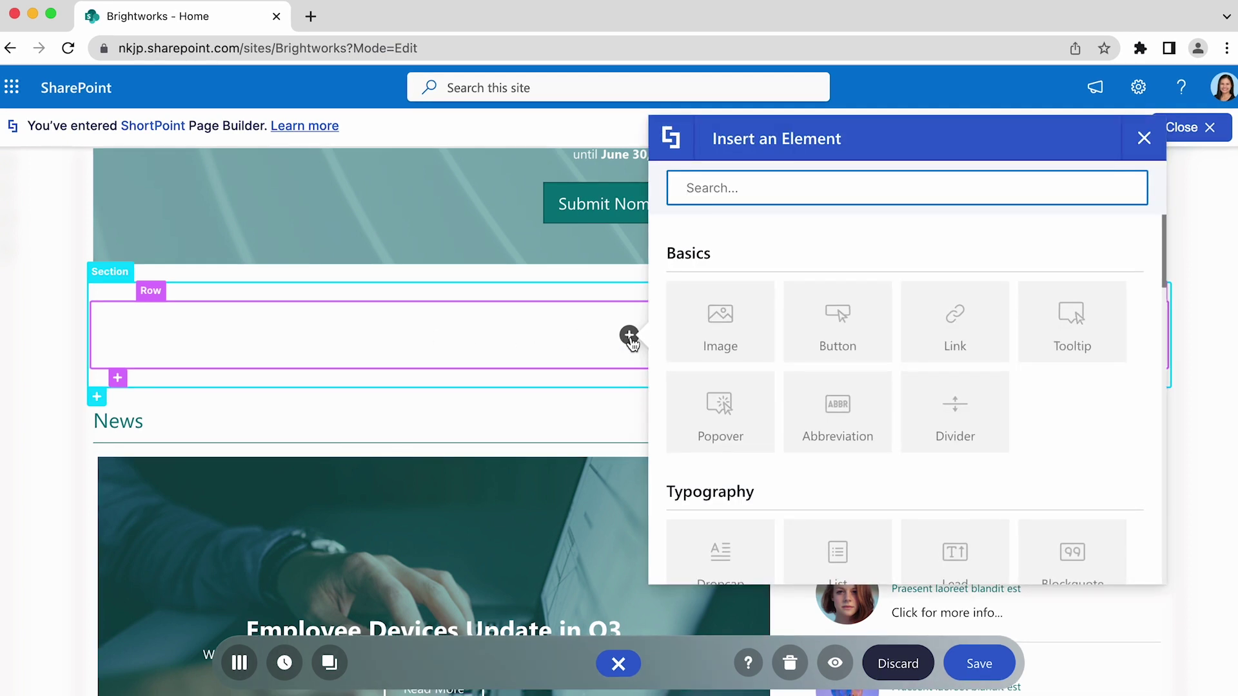
{"action": "mouse_move", "coordinate": [1163, 260]}
{"action": "left_mouse_down"}
{"action": "mouse_move", "coordinate": [1155, 314]}
{"action": "mouse_move", "coordinate": [1191, 480]}
{"action": "mouse_move", "coordinate": [1180, 257]}
{"action": "left_mouse_up"}
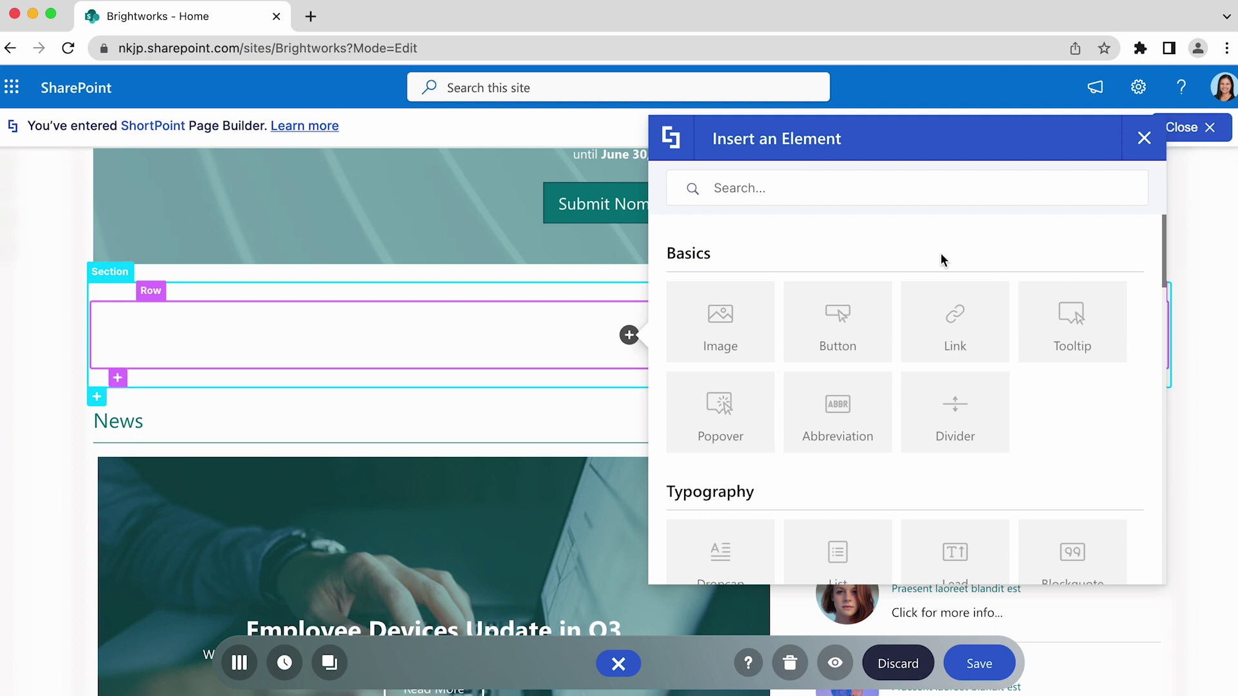
{"action": "left_click", "coordinate": [721, 183]}
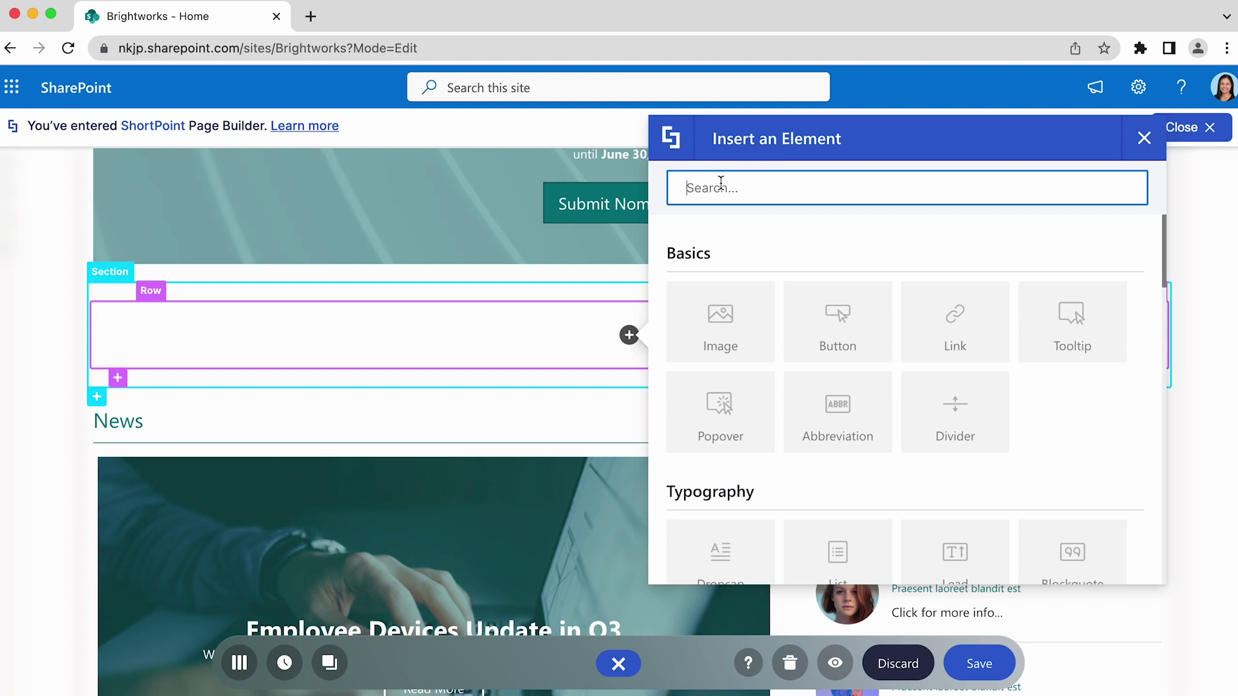
{"action": "type", "text": "Tiles"}
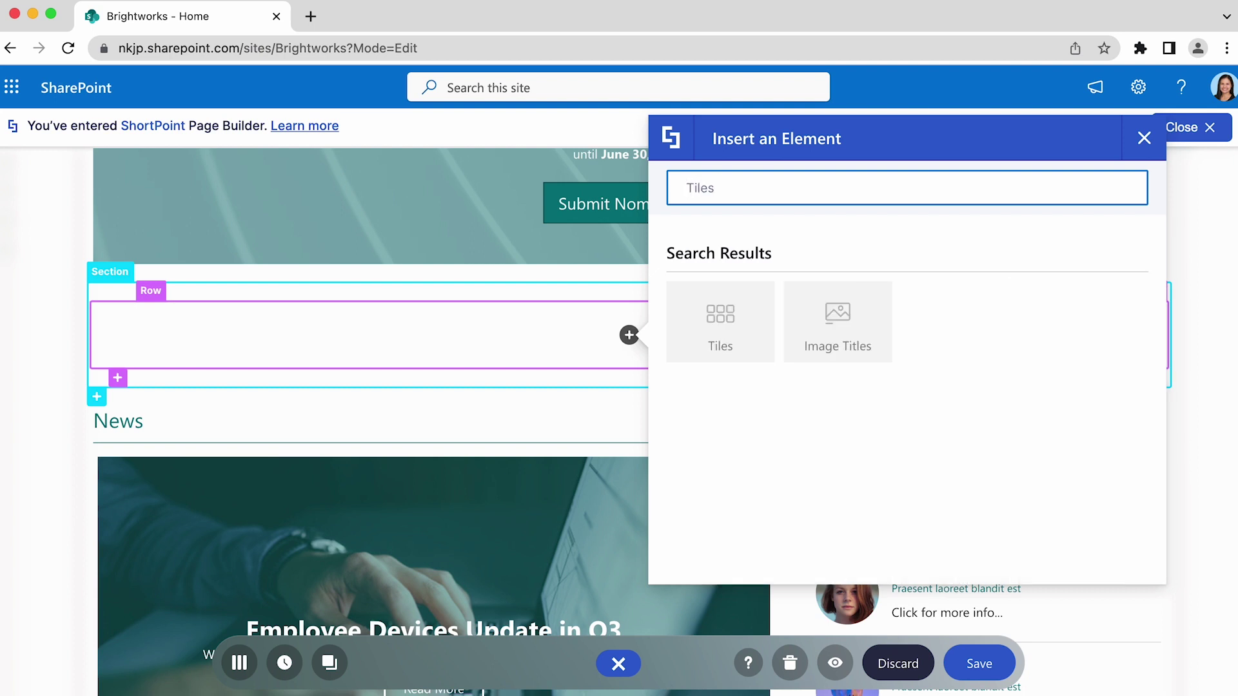
{"action": "left_click", "coordinate": [702, 330]}
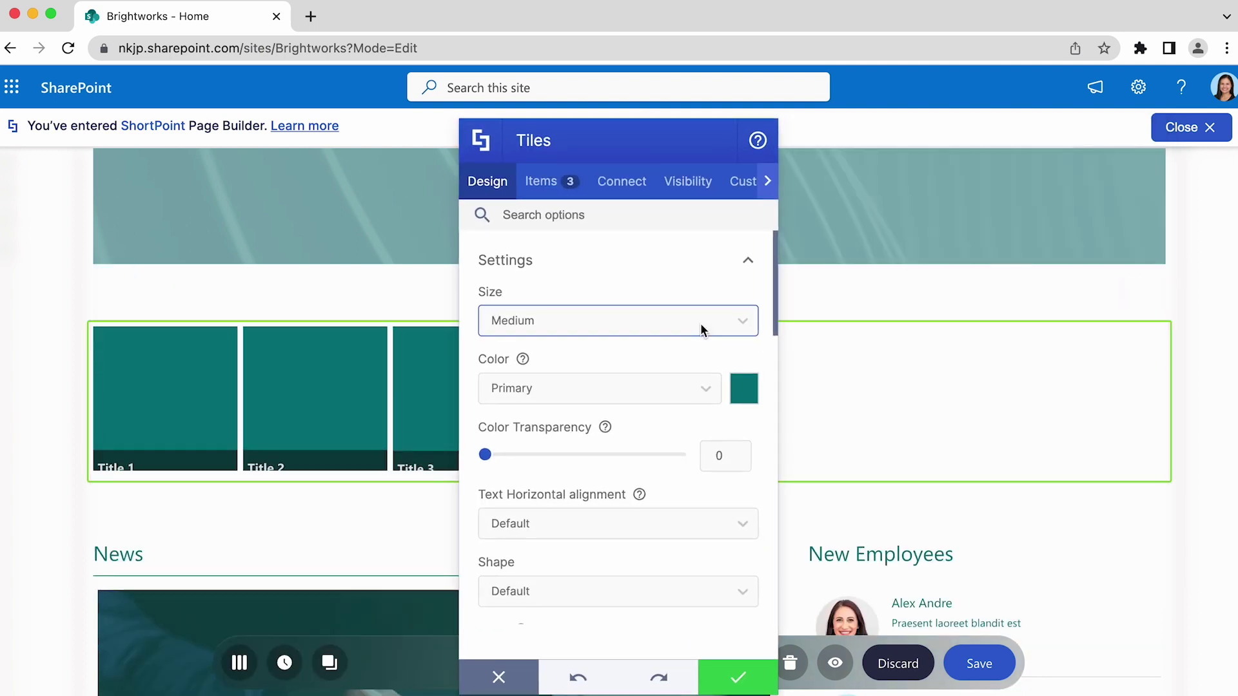
Move the Tiles settings panel to the right and show the Items list of Title 1–3.
{"action": "left_click_drag", "start_coordinate": [621, 145], "coordinate": [997, 95]}
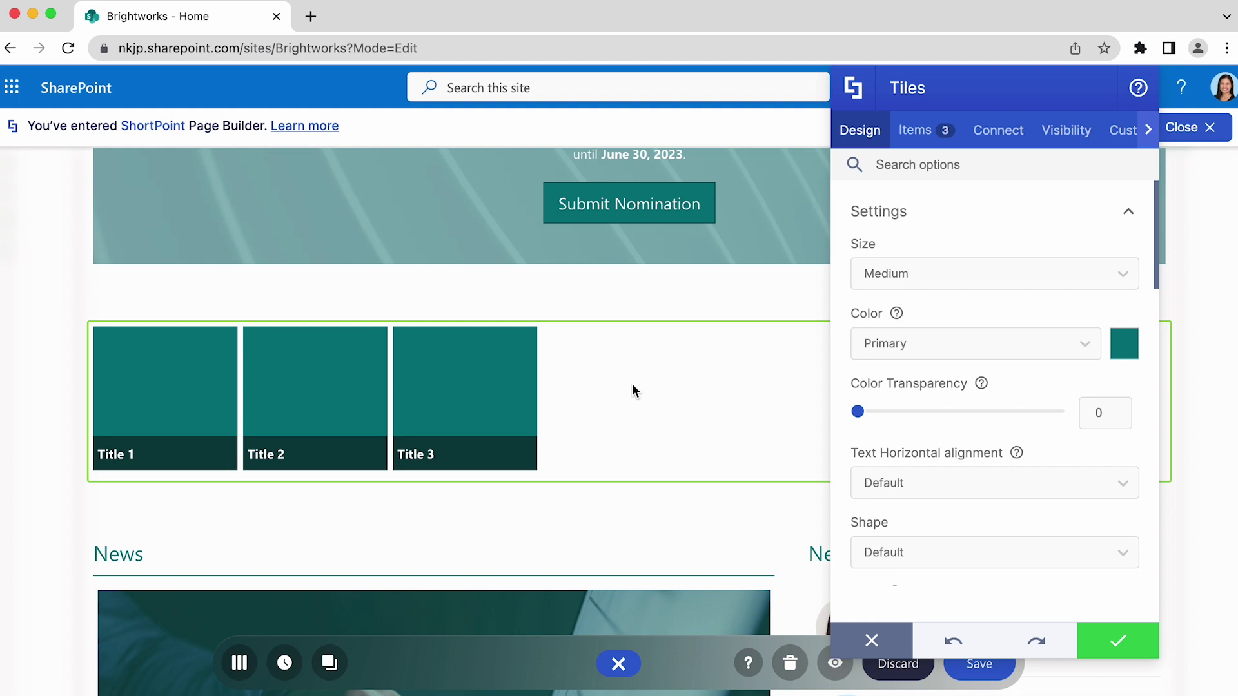
{"action": "left_click", "coordinate": [916, 130]}
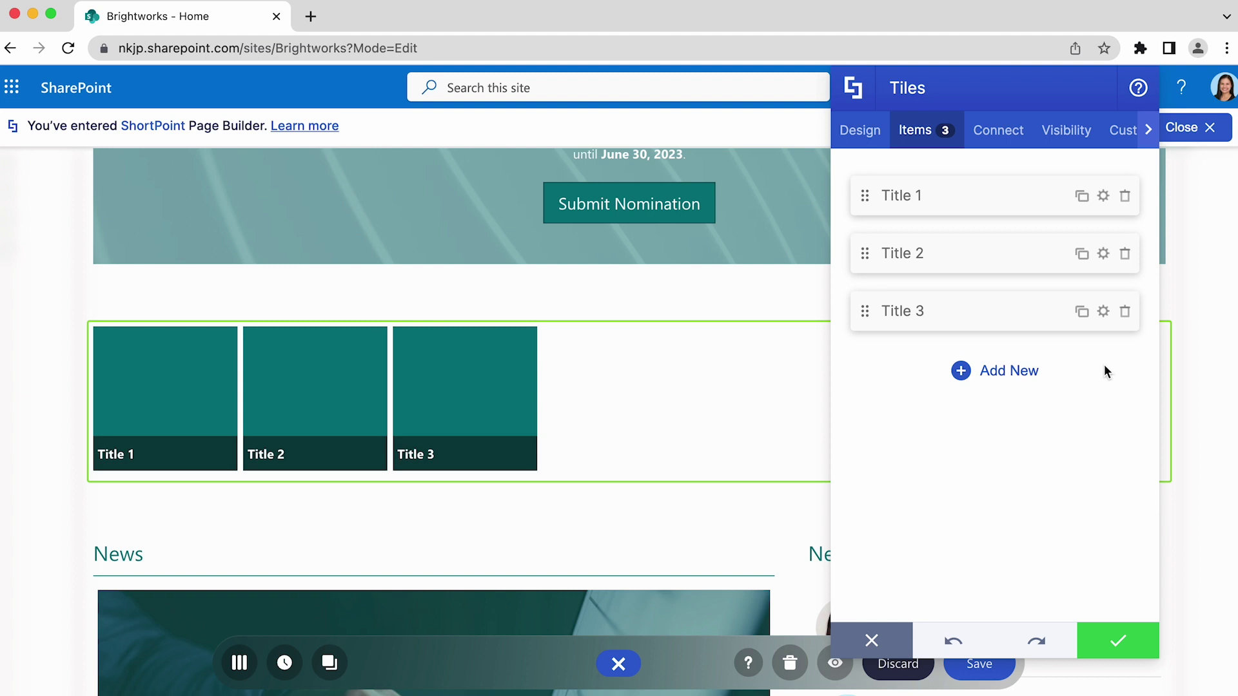
Rename Title 1 to 'HR Forms', clear its description, paste its link, open in new window.
{"action": "left_click", "coordinate": [1104, 196]}
{"action": "left_click", "coordinate": [865, 240]}
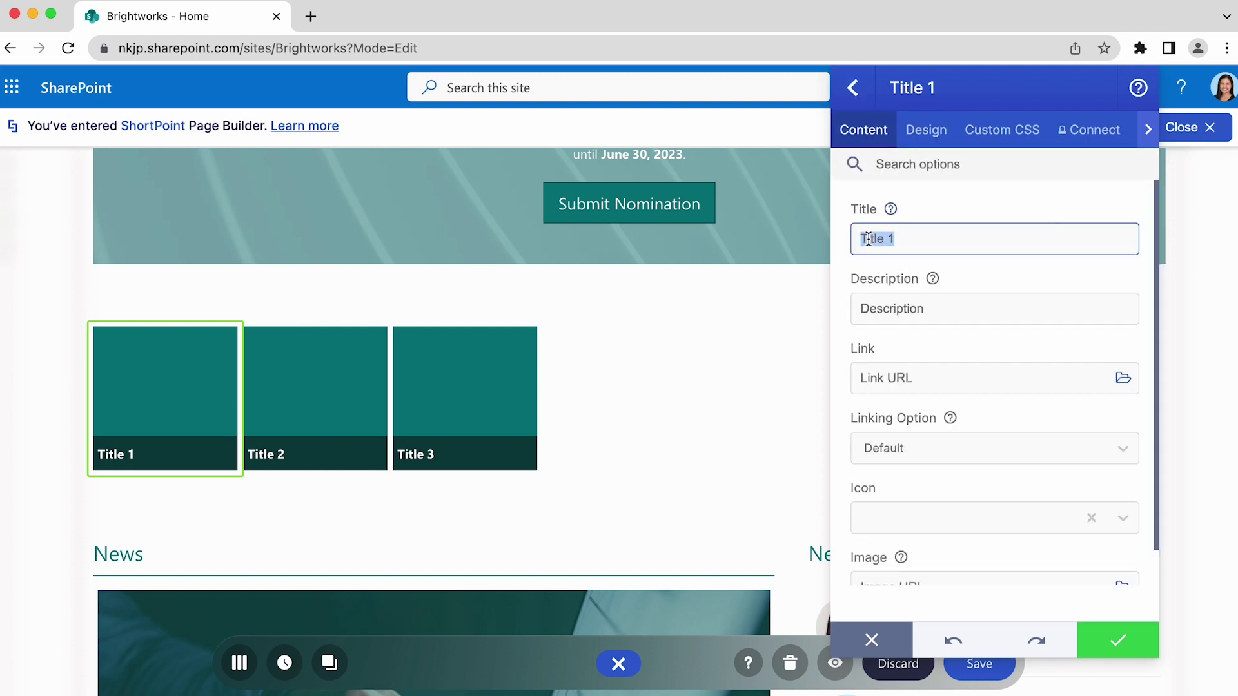
{"action": "type", "text": "HR Forms"}
{"action": "left_click", "coordinate": [875, 311]}
{"action": "key", "text": "BackSpace"}
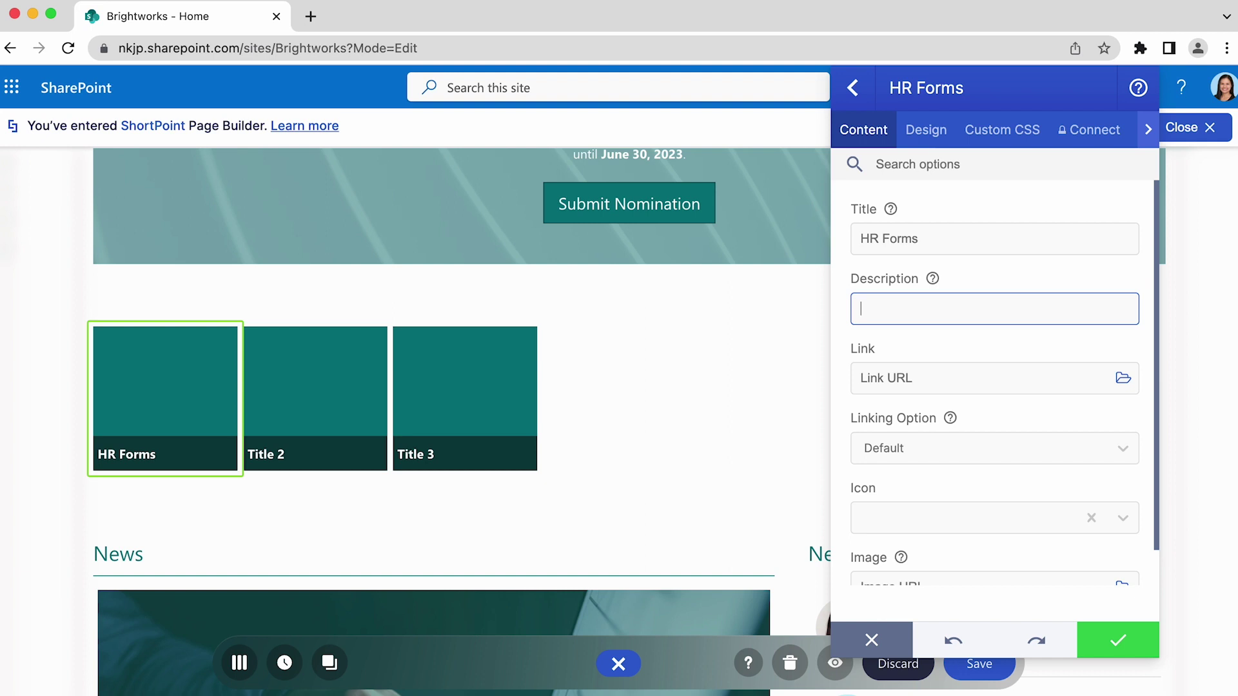
{"action": "left_click", "coordinate": [865, 378]}
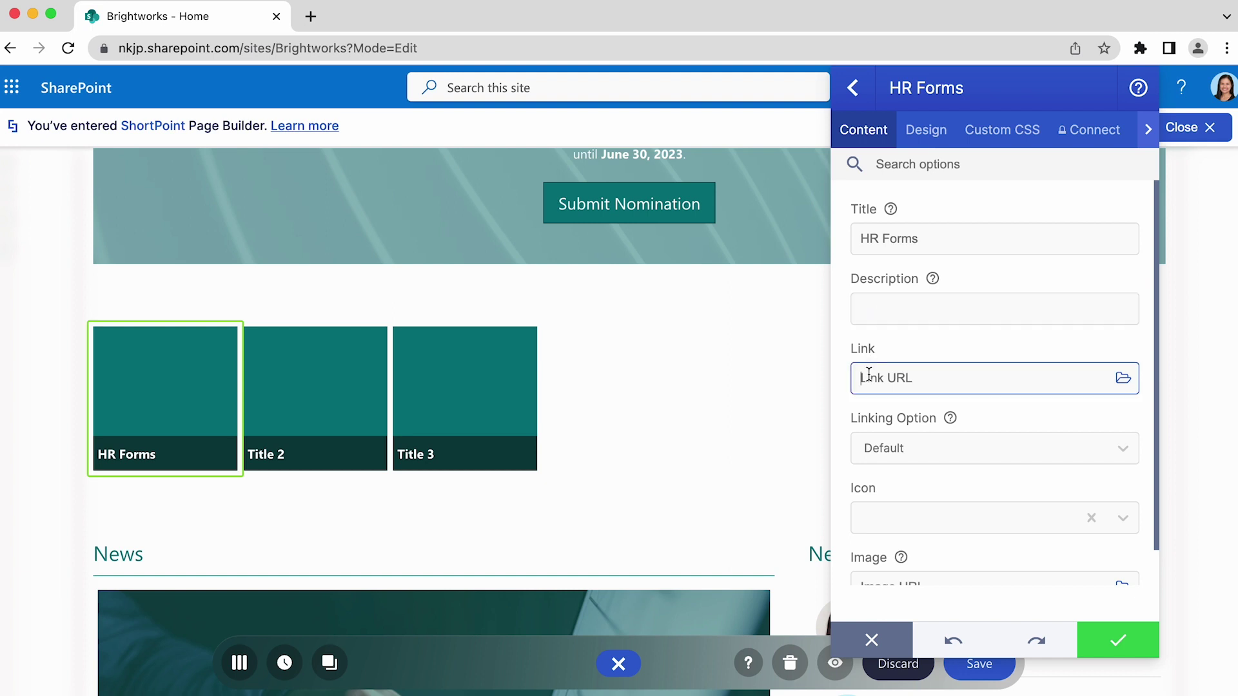
{"action": "key", "text": "super+v"}
{"action": "left_click", "coordinate": [958, 450]}
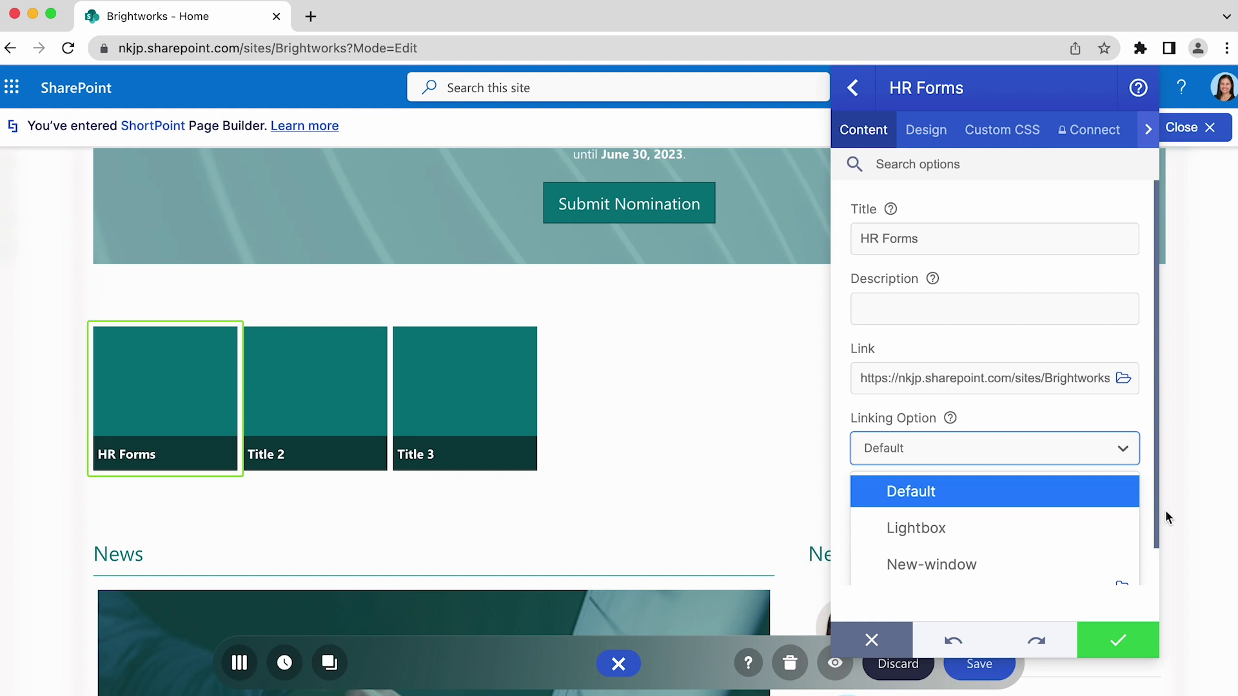
{"action": "scroll", "coordinate": [1155, 516], "scroll_direction": "down", "scroll_amount": 1}
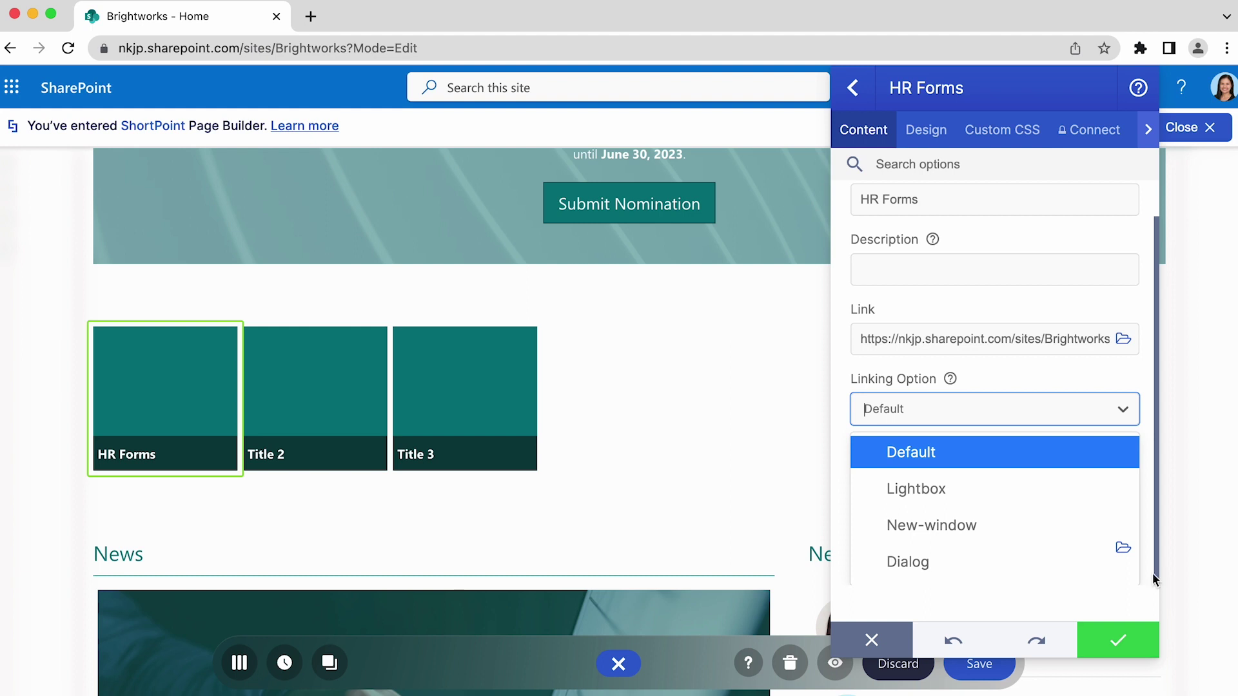
{"action": "left_click", "coordinate": [1008, 532]}
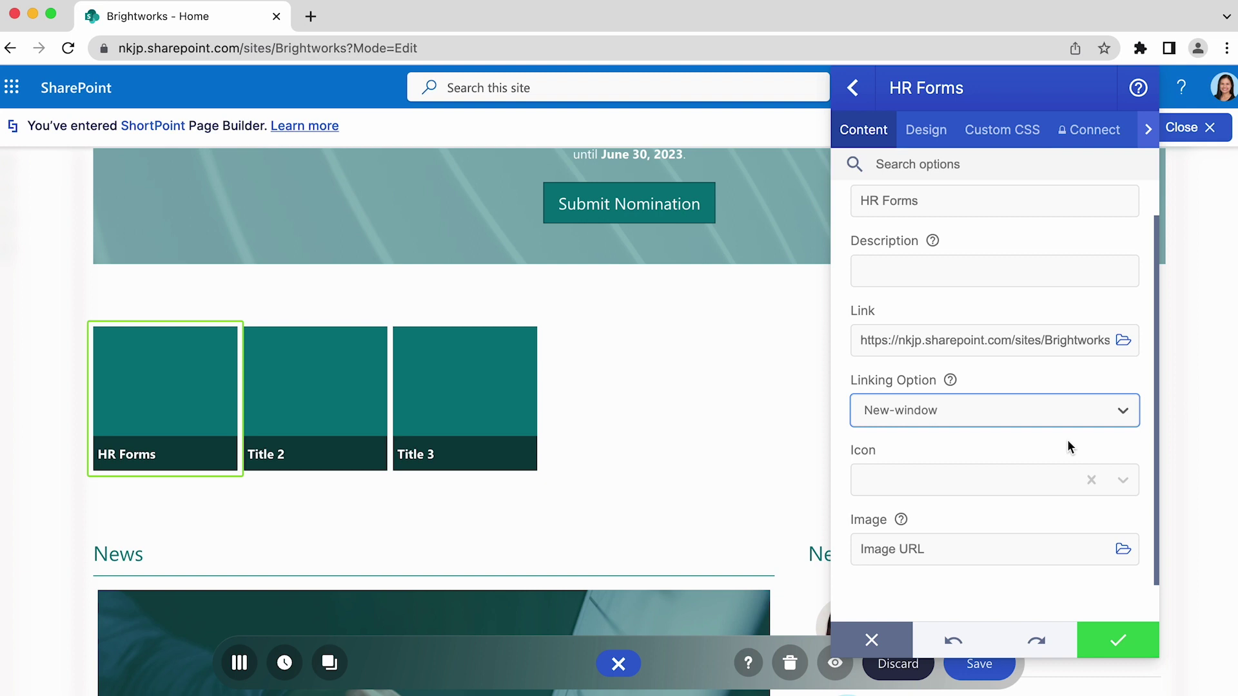
{"action": "left_click", "coordinate": [853, 87]}
Rename Title 2 to 'IT Support' with a pasted SharePoint link opening in a new window.
{"action": "left_click", "coordinate": [1106, 253]}
{"action": "triple_click", "coordinate": [1105, 253]}
{"action": "type", "text": "IT Support"}
{"action": "left_click", "coordinate": [878, 312]}
{"action": "left_click", "coordinate": [867, 378]}
{"action": "key", "text": "ctrl+v"}
{"action": "left_click", "coordinate": [967, 448]}
{"action": "left_click", "coordinate": [945, 555]}
{"action": "left_click", "coordinate": [853, 88]}
Rename Title 3 to 'Learning' with a pasted SharePoint link opening in a new window.
{"action": "left_click", "coordinate": [1104, 309]}
{"action": "triple_click", "coordinate": [881, 238]}
{"action": "type", "text": "Learning"}
{"action": "left_click", "coordinate": [878, 312]}
{"action": "left_click", "coordinate": [868, 378]}
{"action": "type", "text": "https://nkjp.sharepoint.com/sites/Brightworks"}
{"action": "left_click", "coordinate": [912, 445]}
{"action": "left_click", "coordinate": [934, 563]}
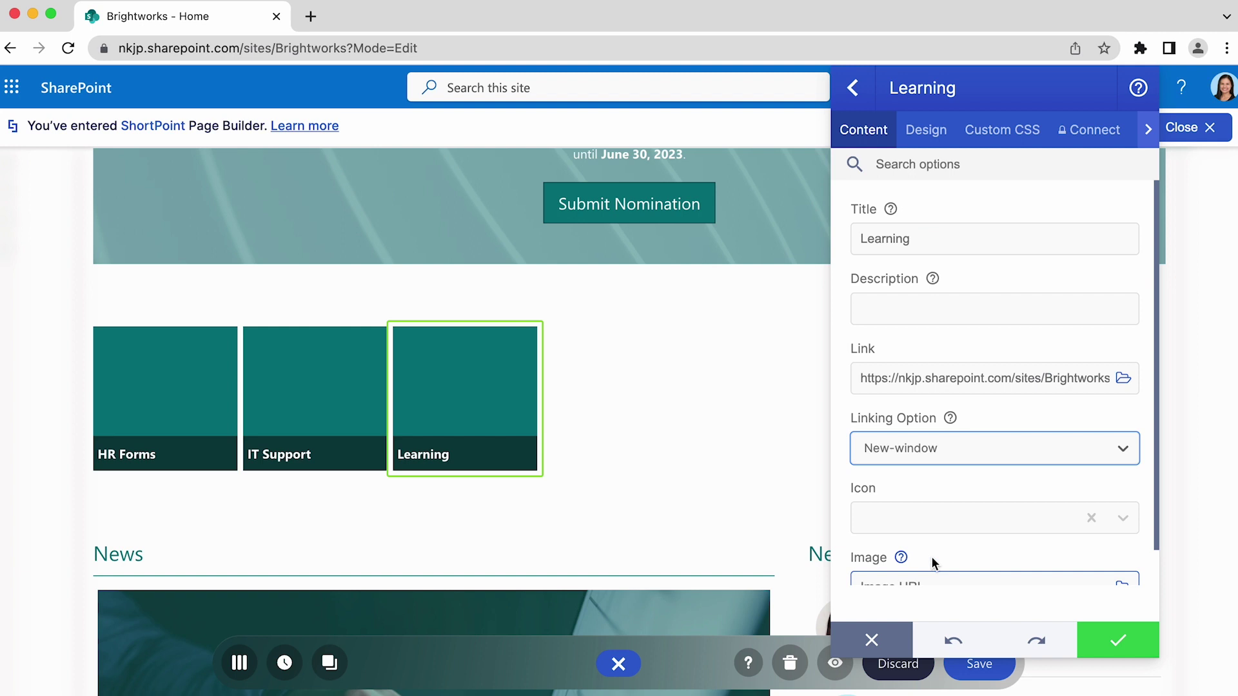
{"action": "left_click", "coordinate": [854, 89]}
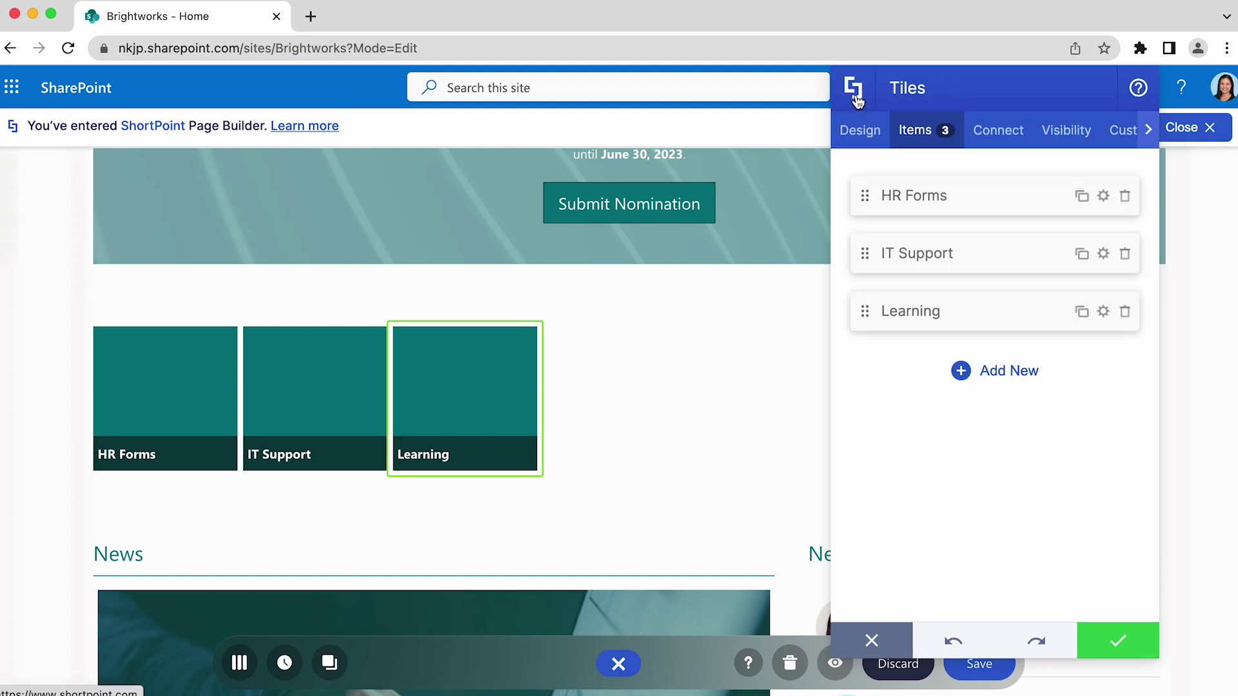
Set tile Size to Small, keep the Primary colour, and center the text horizontally.
{"action": "left_click", "coordinate": [860, 131]}
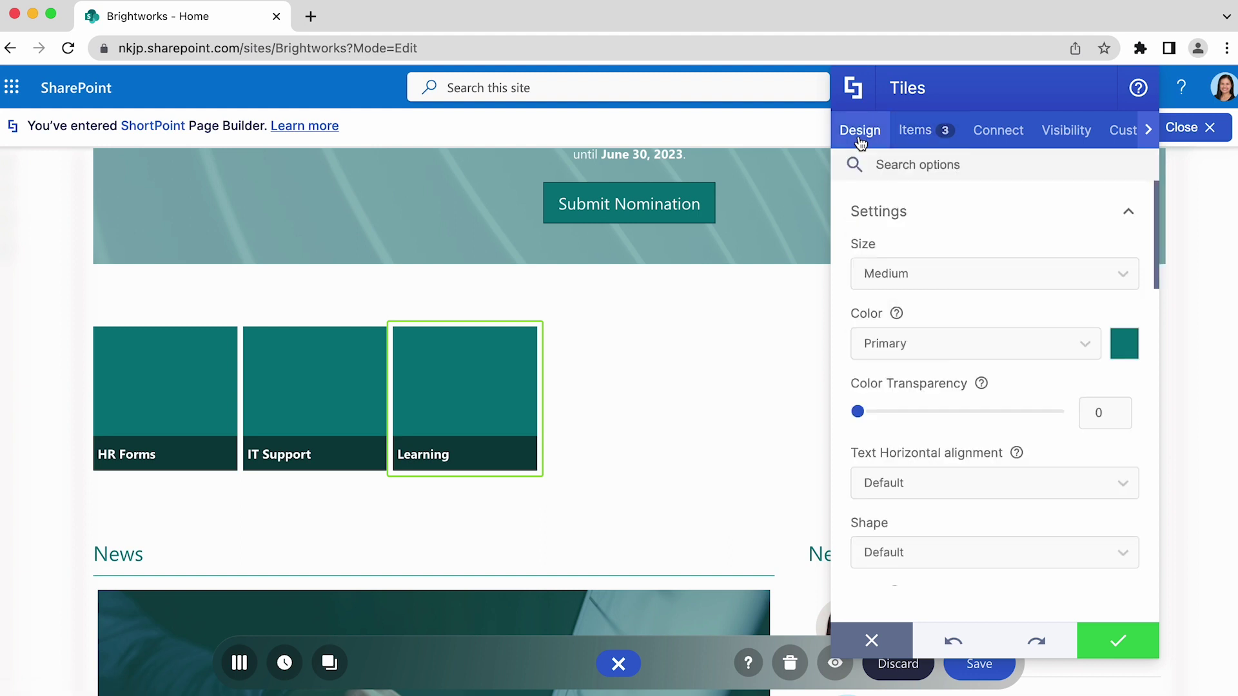
{"action": "mouse_move", "coordinate": [1156, 250]}
{"action": "left_mouse_down"}
{"action": "mouse_move", "coordinate": [1154, 305]}
{"action": "mouse_move", "coordinate": [1152, 241]}
{"action": "left_mouse_up"}
{"action": "left_click", "coordinate": [1080, 274]}
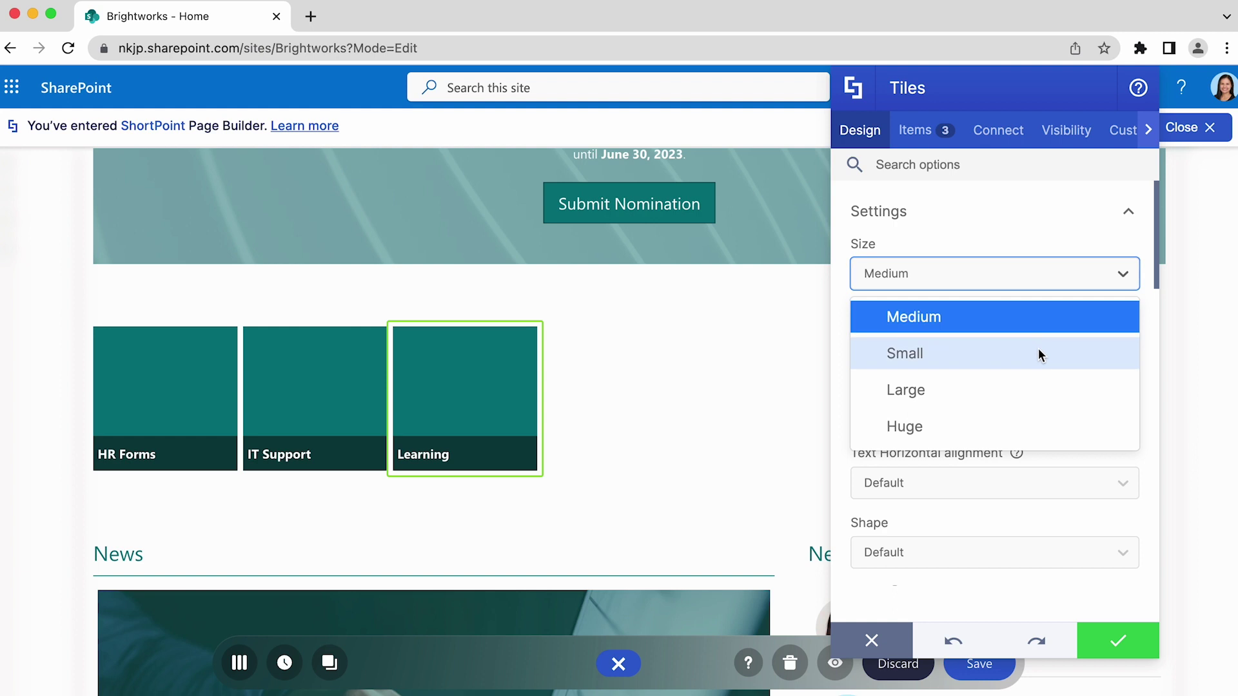
{"action": "left_click", "coordinate": [1039, 353]}
{"action": "left_click_drag", "start_coordinate": [1154, 276], "coordinate": [1156, 307]}
{"action": "left_click", "coordinate": [1084, 224]}
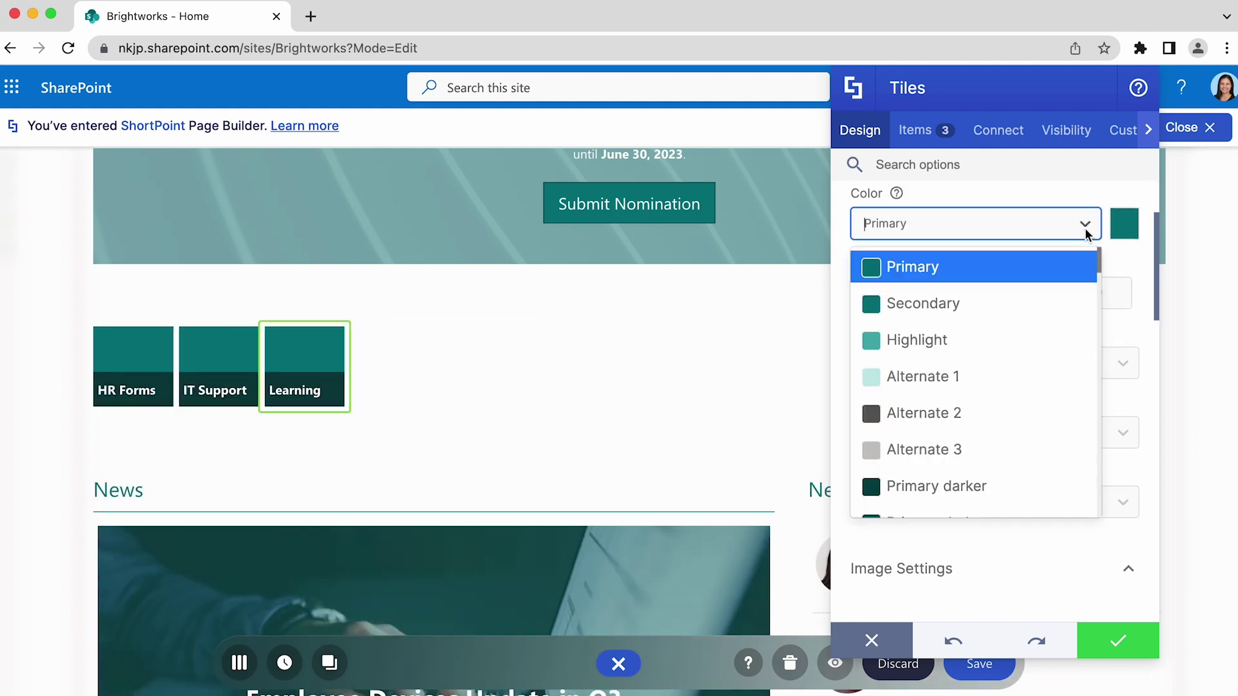
{"action": "left_click", "coordinate": [1092, 191]}
{"action": "left_click_drag", "start_coordinate": [1156, 246], "coordinate": [1156, 279]}
{"action": "left_click", "coordinate": [1122, 245]}
{"action": "left_click", "coordinate": [1049, 353]}
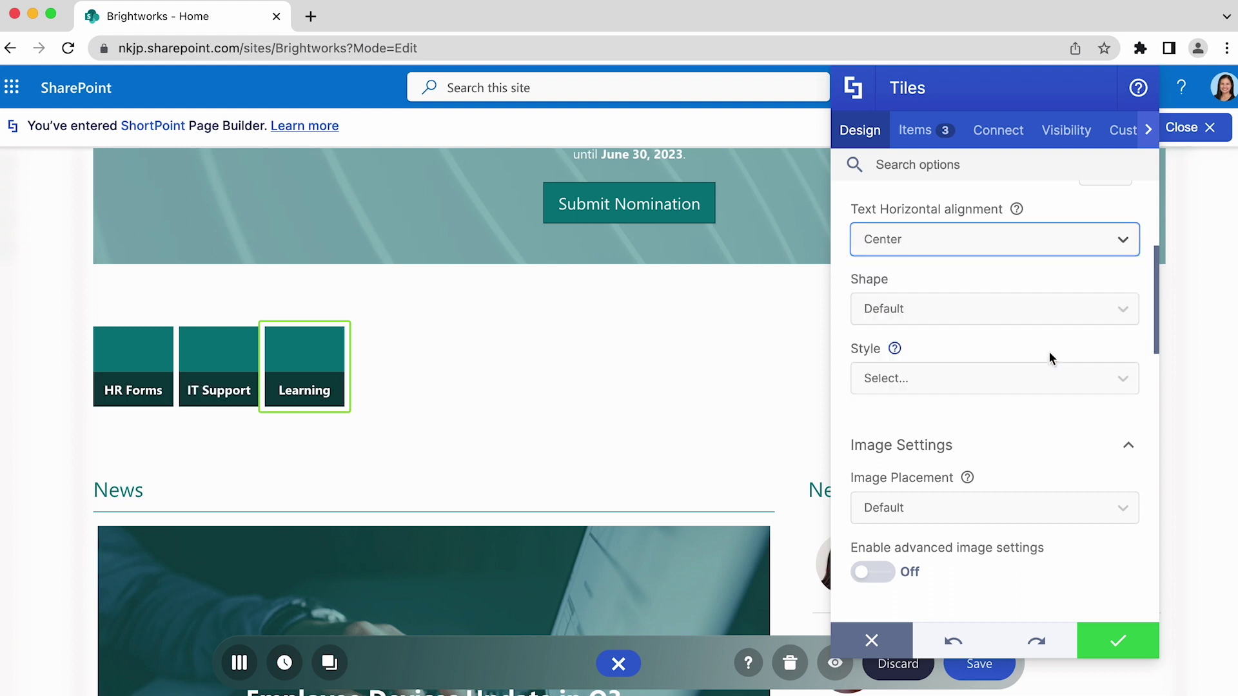
Set tile Shape to Wide, Style to Bordered, and turn on Make Tiles responsive.
{"action": "left_click", "coordinate": [1067, 312]}
{"action": "left_click", "coordinate": [1037, 422]}
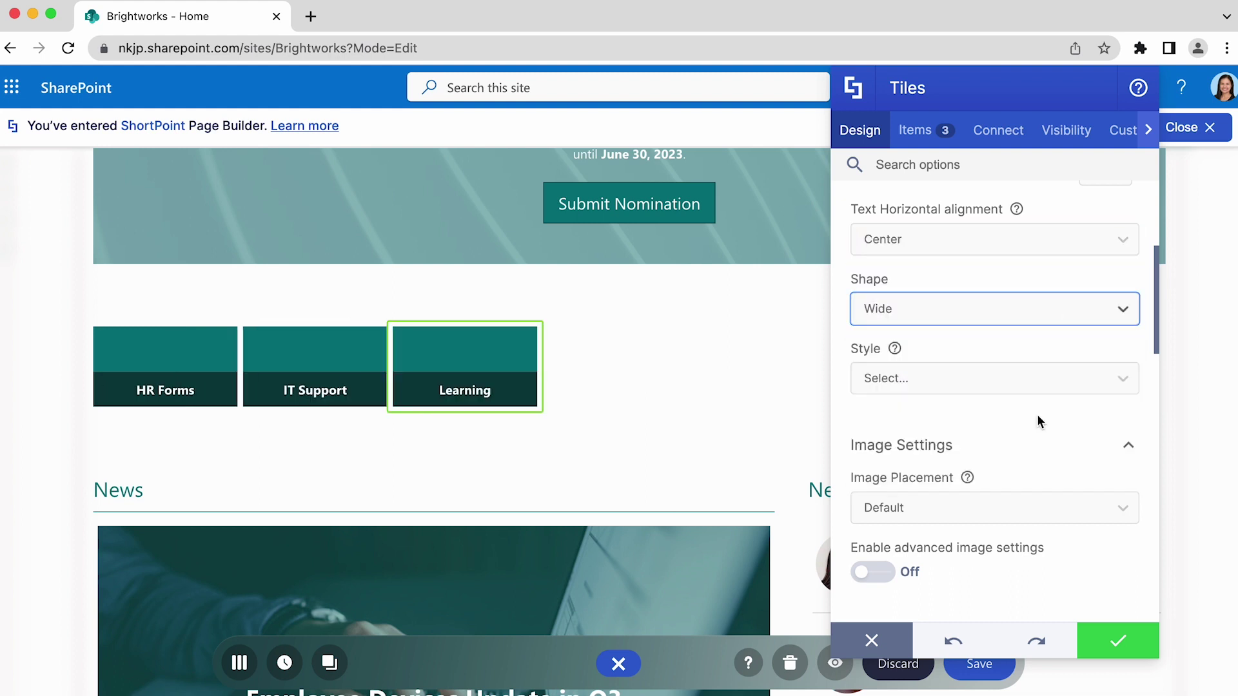
{"action": "left_click", "coordinate": [1060, 378]}
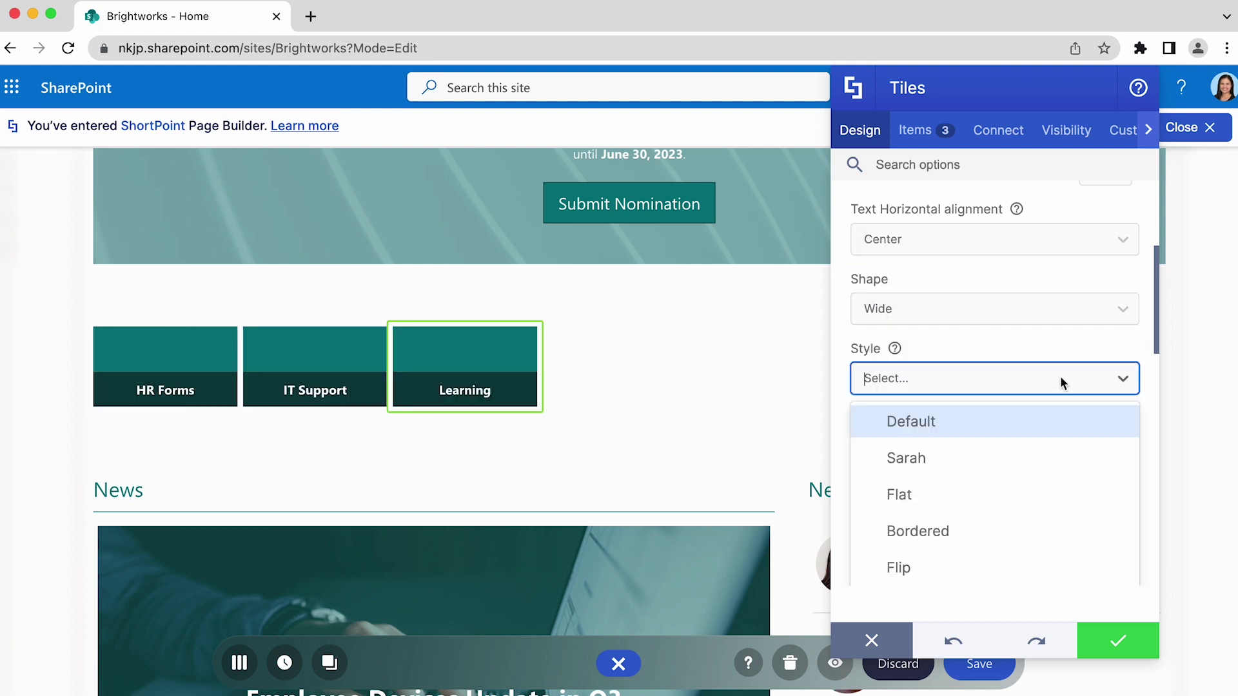
{"action": "left_click", "coordinate": [1051, 522]}
{"action": "left_click_drag", "start_coordinate": [1156, 327], "coordinate": [1167, 438]}
{"action": "left_click", "coordinate": [873, 449]}
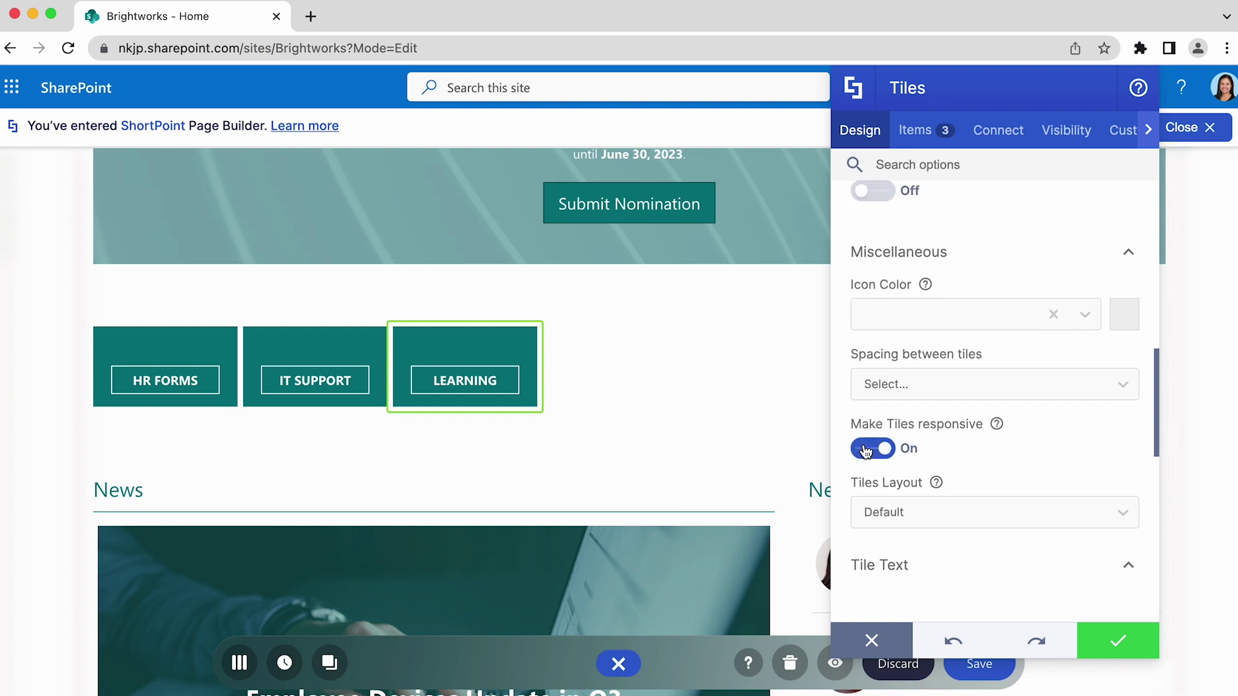
{"action": "left_click", "coordinate": [915, 135]}
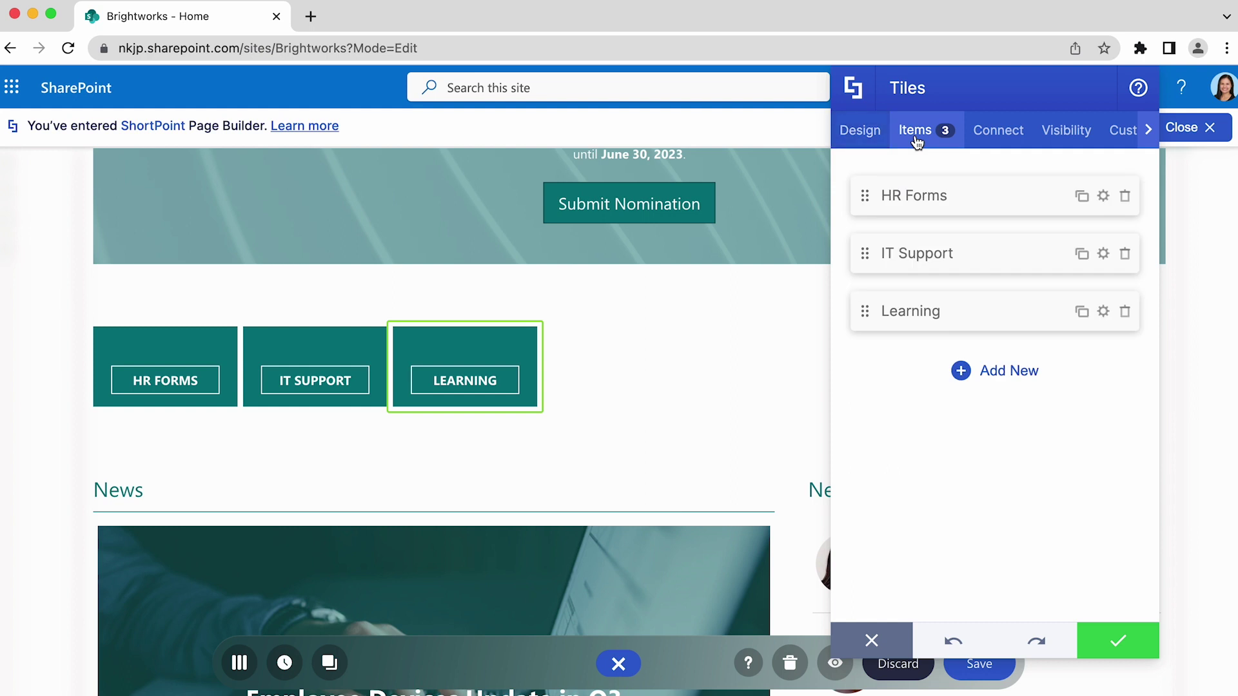
Duplicate Learning as 'Employee Directory' linked to the Outlook people page.
{"action": "left_click", "coordinate": [1081, 312]}
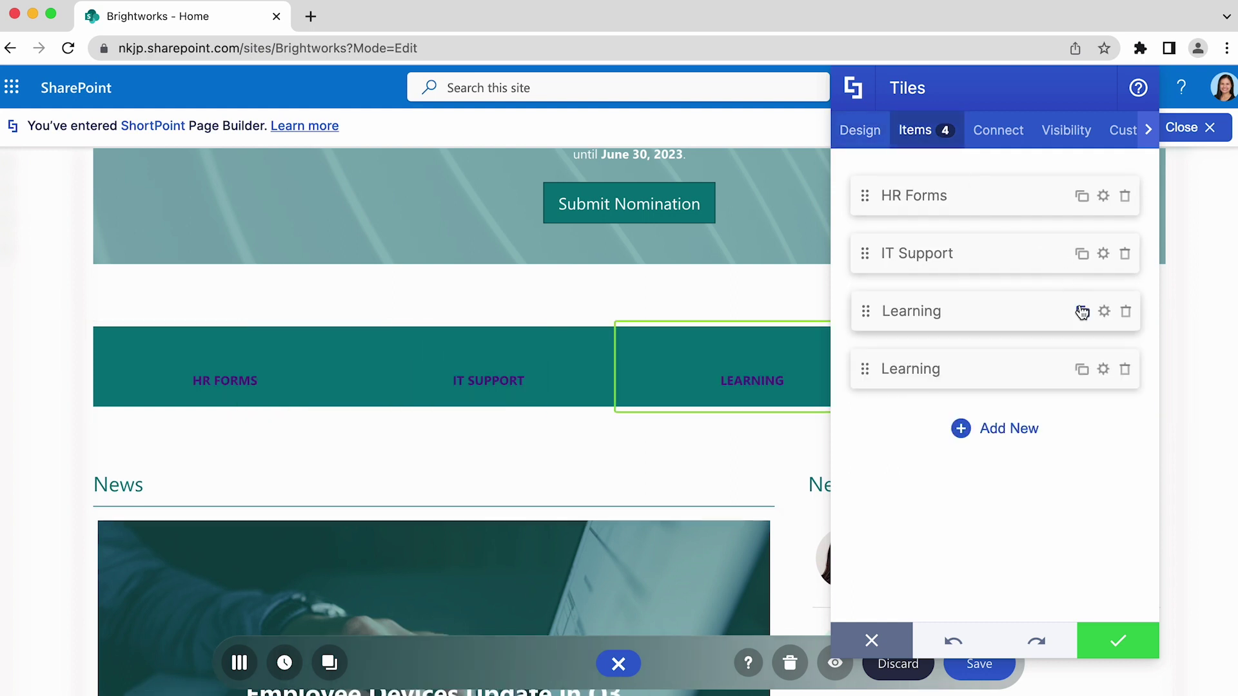
{"action": "left_click", "coordinate": [1104, 368]}
{"action": "double_click", "coordinate": [903, 239]}
{"action": "type", "text": "Employee Directory"}
{"action": "triple_click", "coordinate": [984, 379]}
{"action": "type", "text": "https://outlook.office.com/people/"}
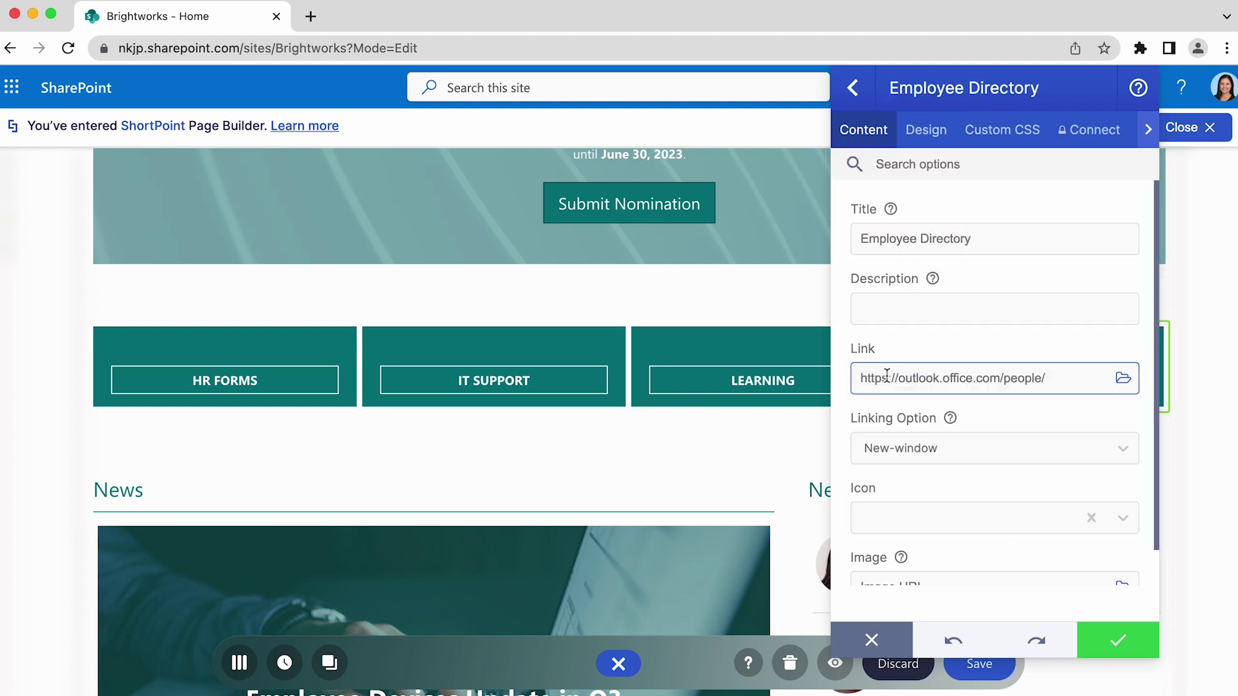
{"action": "left_click", "coordinate": [853, 89]}
Duplicate it as 'Social' with the Yammer link and move it above Learning.
{"action": "left_click", "coordinate": [1081, 369]}
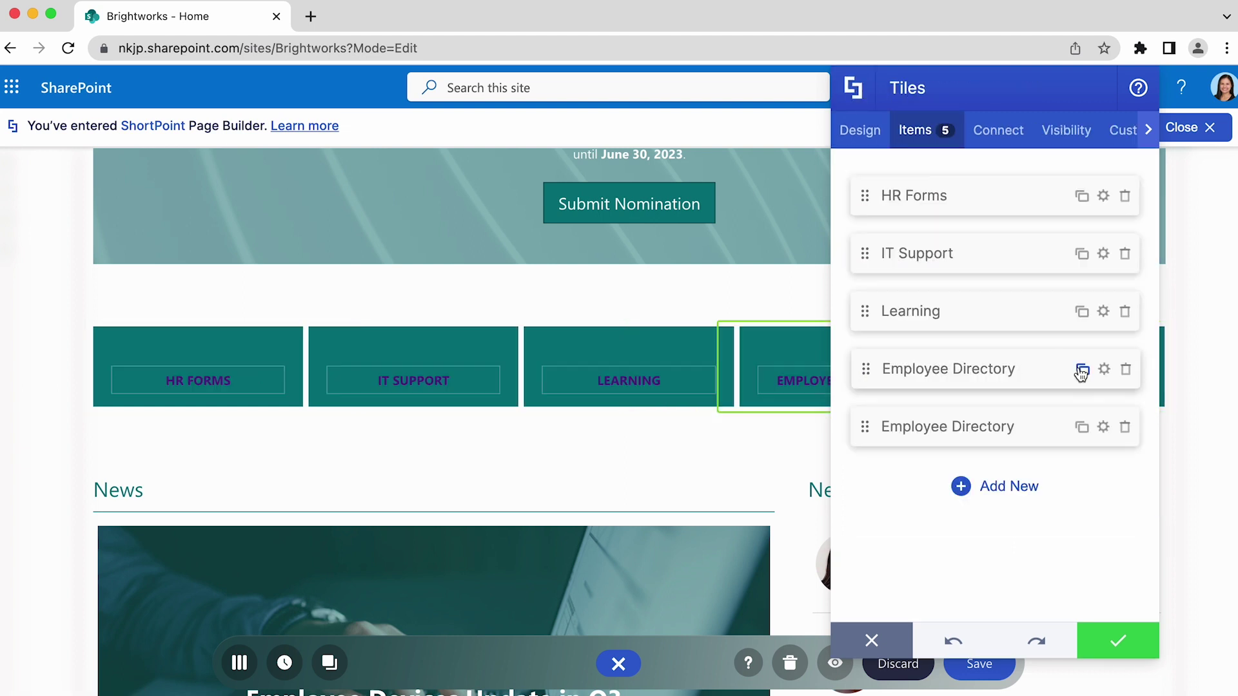
{"action": "left_click", "coordinate": [1103, 426]}
{"action": "triple_click", "coordinate": [935, 240]}
{"action": "type", "text": "Social"}
{"action": "triple_click", "coordinate": [984, 379]}
{"action": "key", "text": "ctrl+v"}
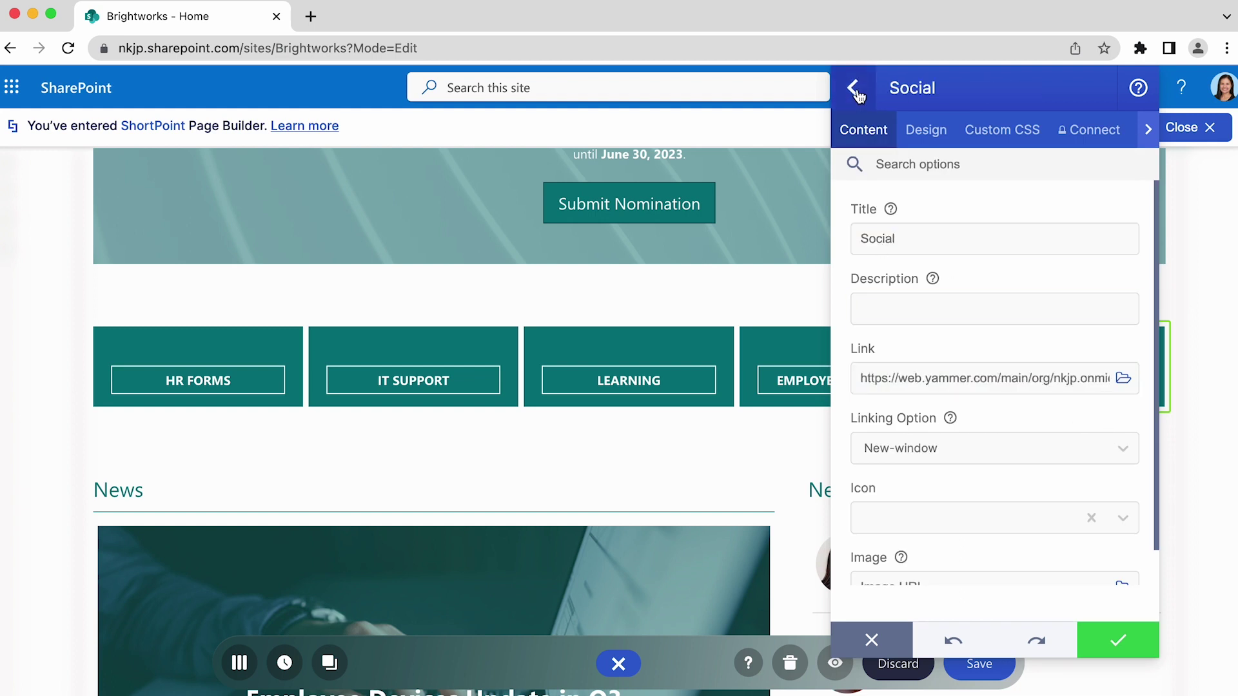
{"action": "left_click", "coordinate": [852, 89]}
{"action": "left_click_drag", "start_coordinate": [865, 427], "coordinate": [872, 289]}
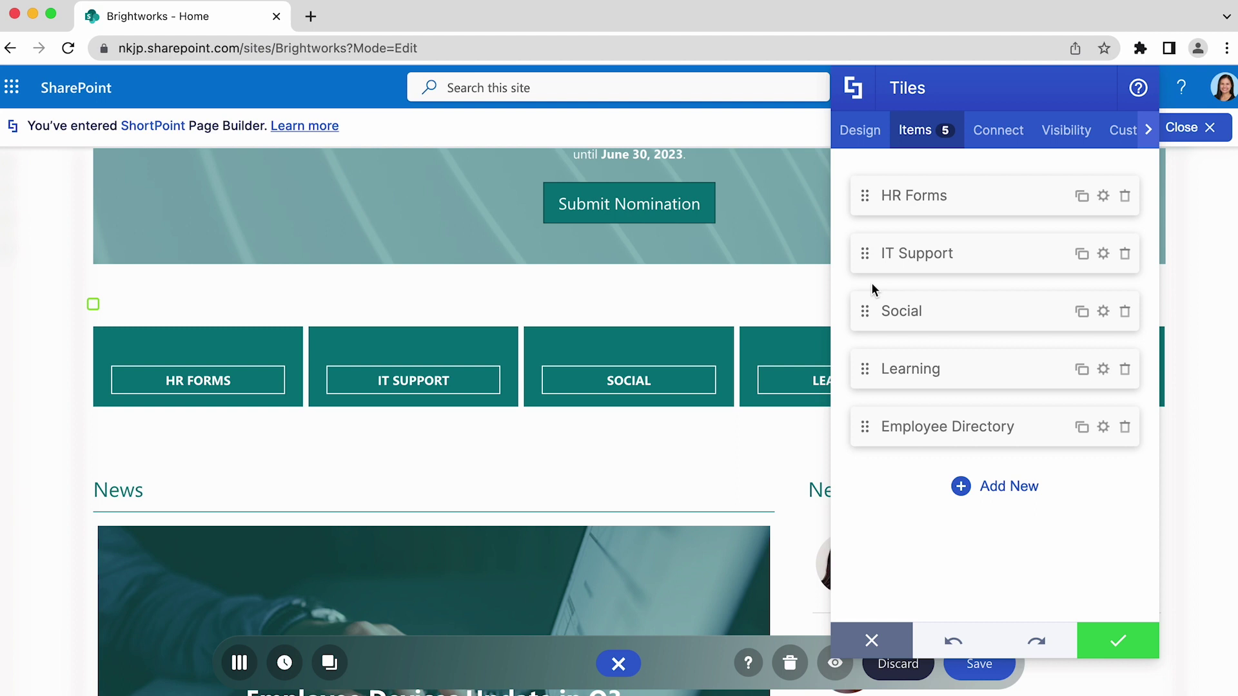
Apply the tile changes, preview the page, and save it as a draft.
{"action": "left_click", "coordinate": [1118, 641]}
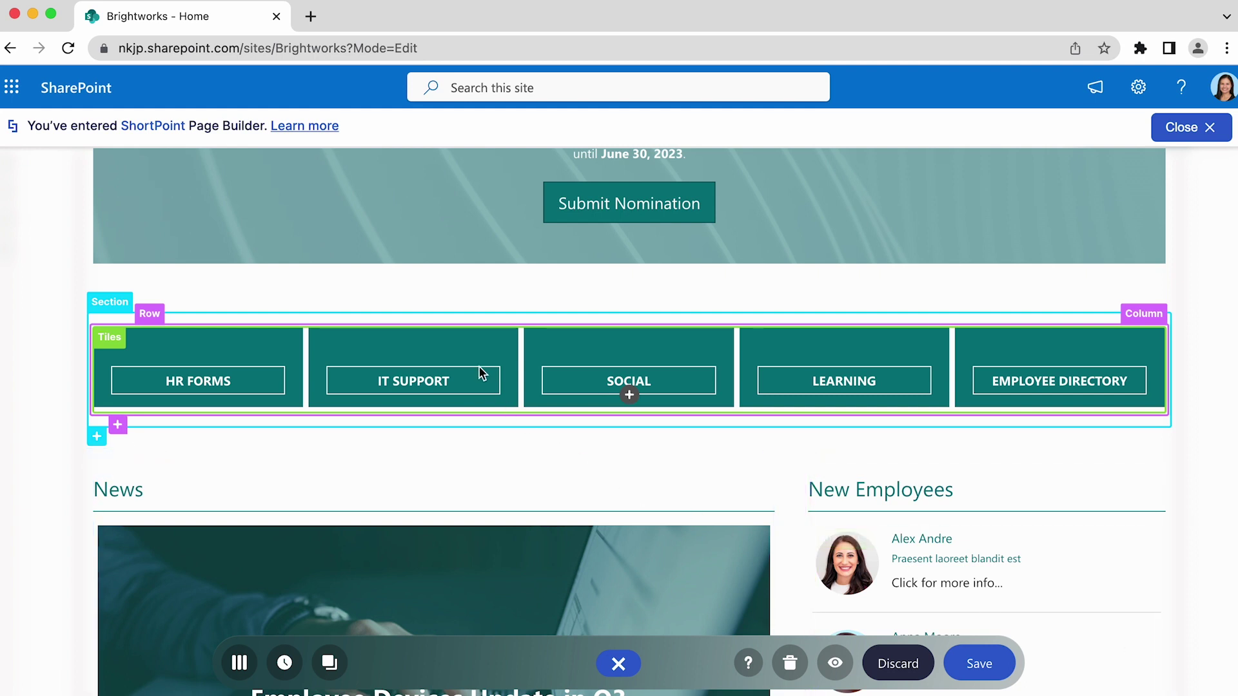
{"action": "left_click", "coordinate": [837, 665]}
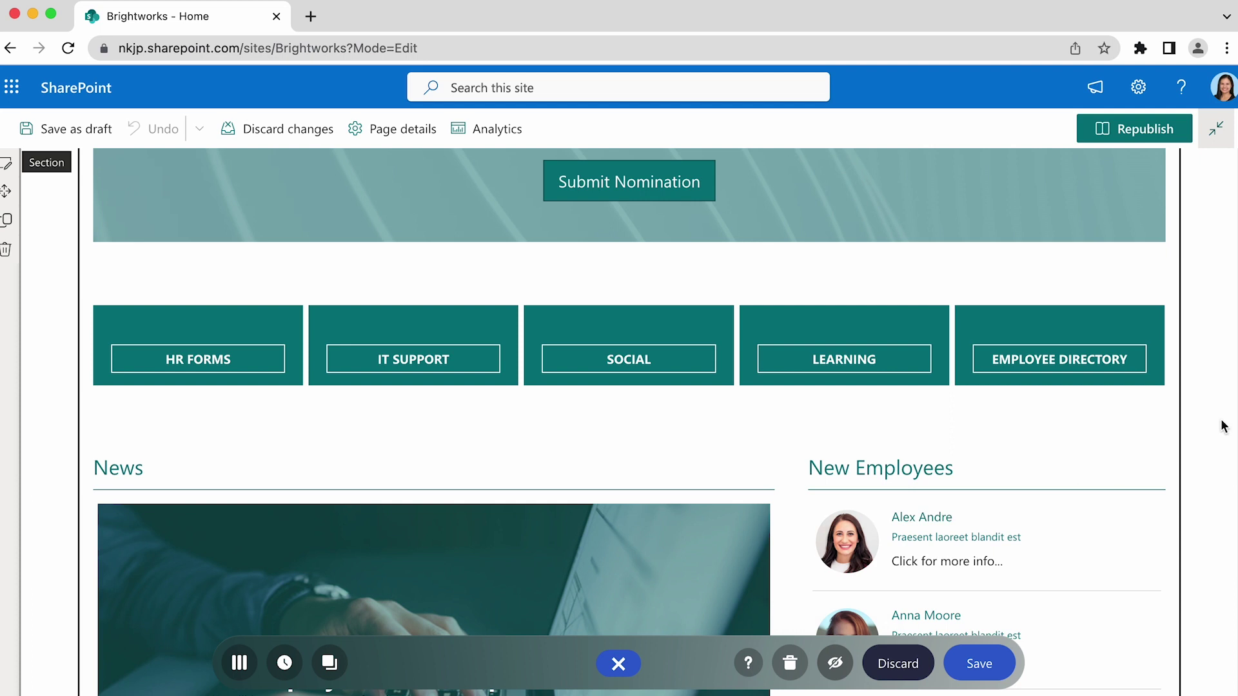
{"action": "scroll", "coordinate": [1223, 423], "scroll_direction": "up", "scroll_amount": 4}
{"action": "scroll", "coordinate": [619, 419], "scroll_direction": "down", "scroll_amount": 4}
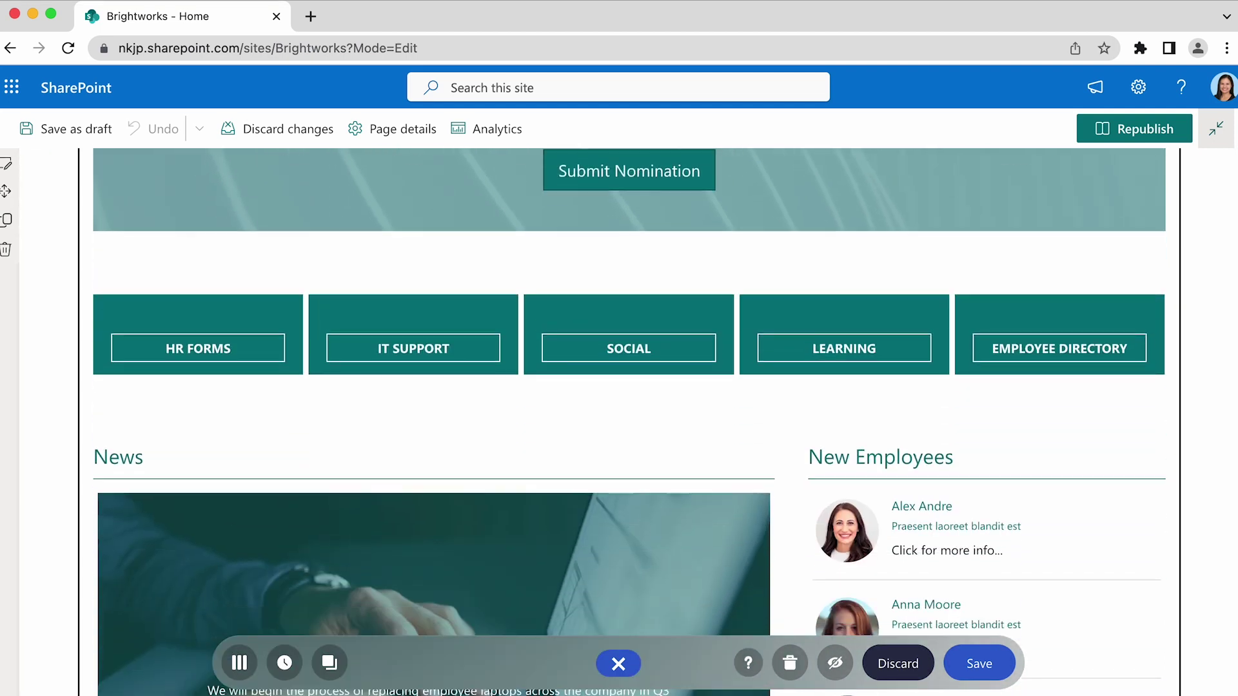
{"action": "left_click", "coordinate": [981, 664]}
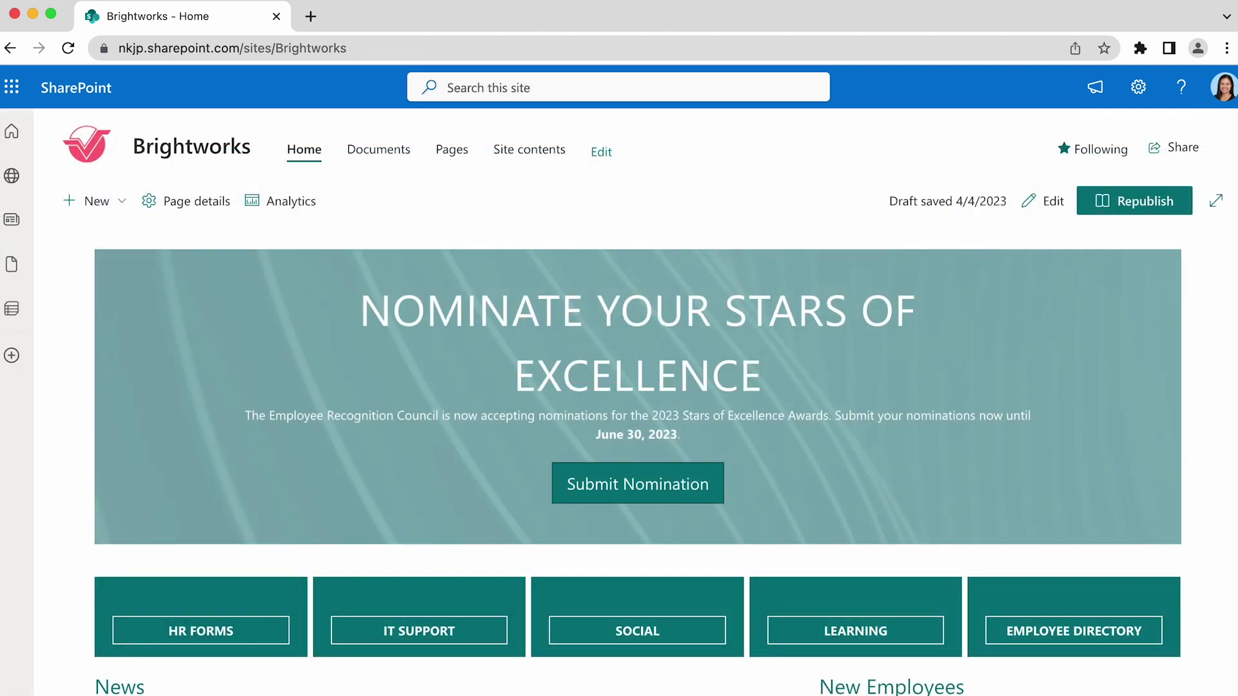
{"action": "scroll", "coordinate": [637, 458], "scroll_direction": "down", "scroll_amount": 5}
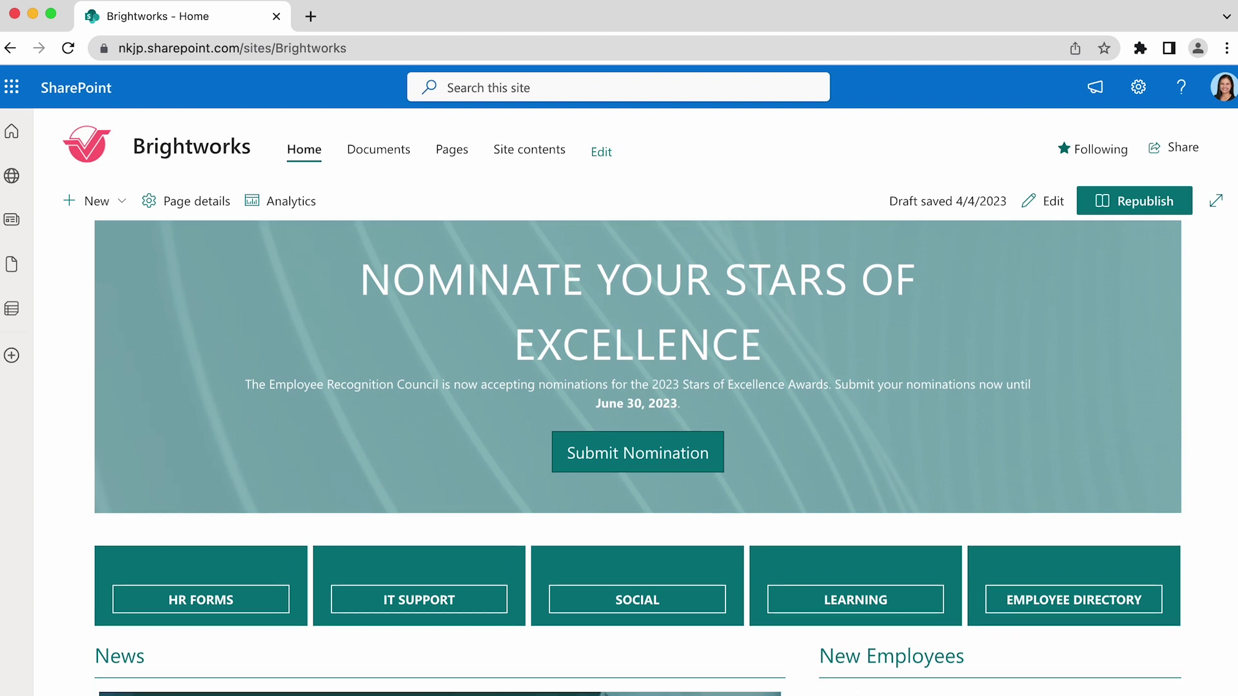
{"action": "scroll", "coordinate": [637, 458], "scroll_direction": "down", "scroll_amount": 1}
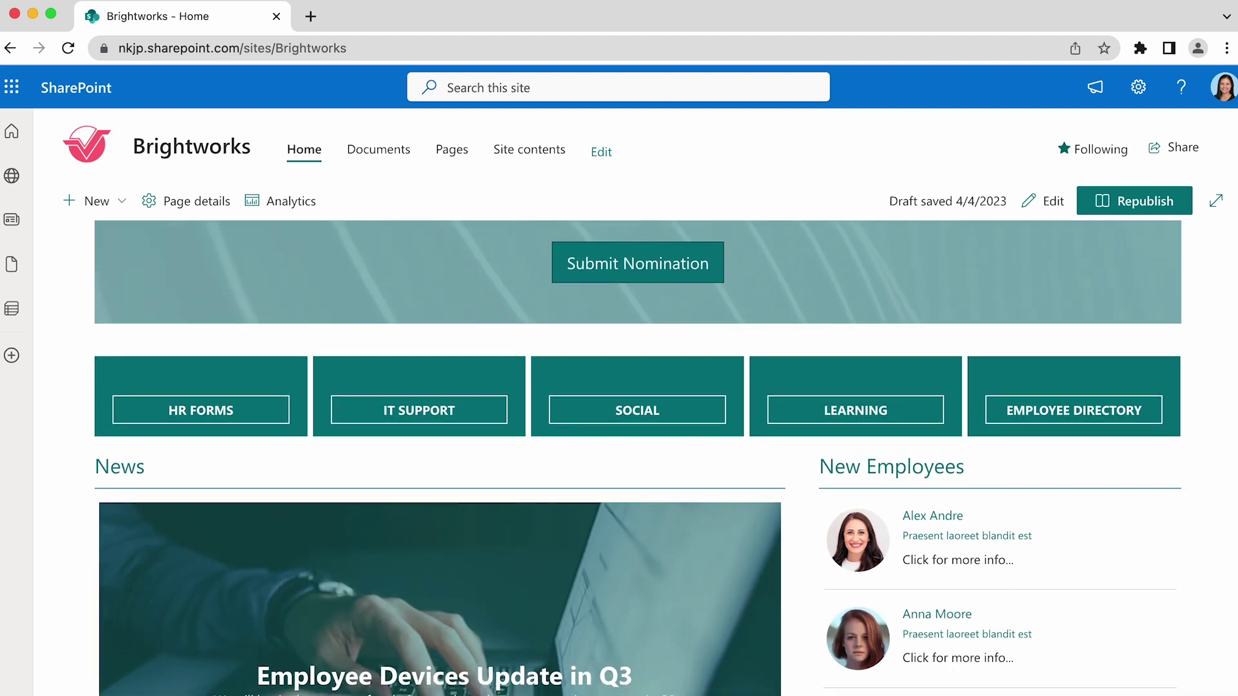